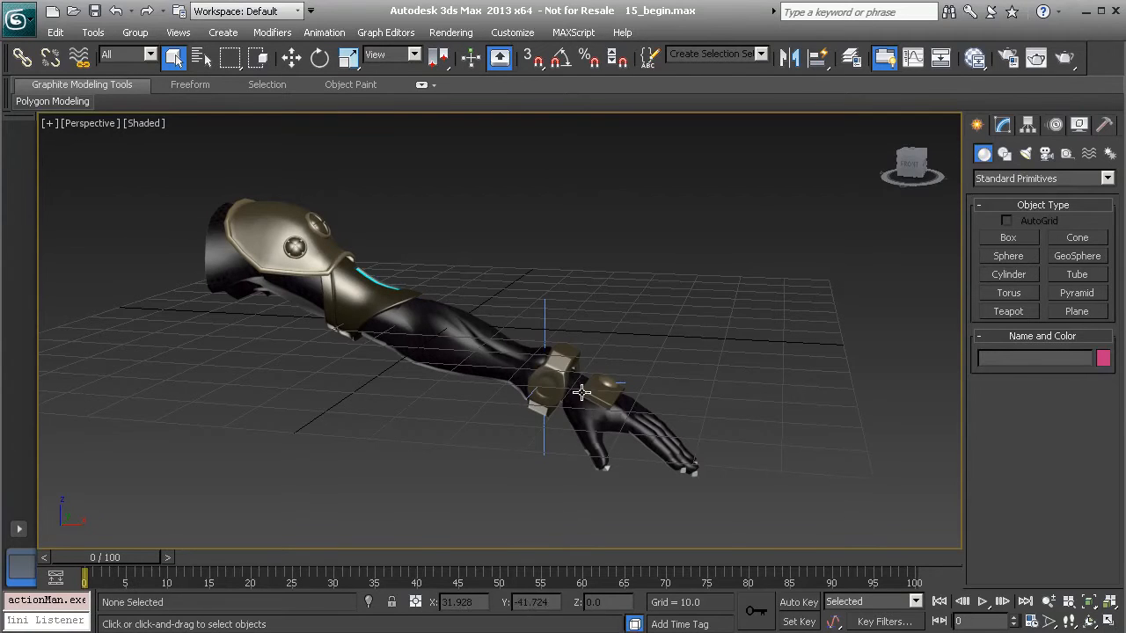
Step: Try moving the wrist helper IK_L_Arm01 to test how the arm follows, undoing each move
left_click(551, 340)
key("w")
mouse_move(567, 354)
left_mouse_down()
mouse_move(556, 322)
mouse_move(469, 309)
mouse_move(567, 358)
left_mouse_up()
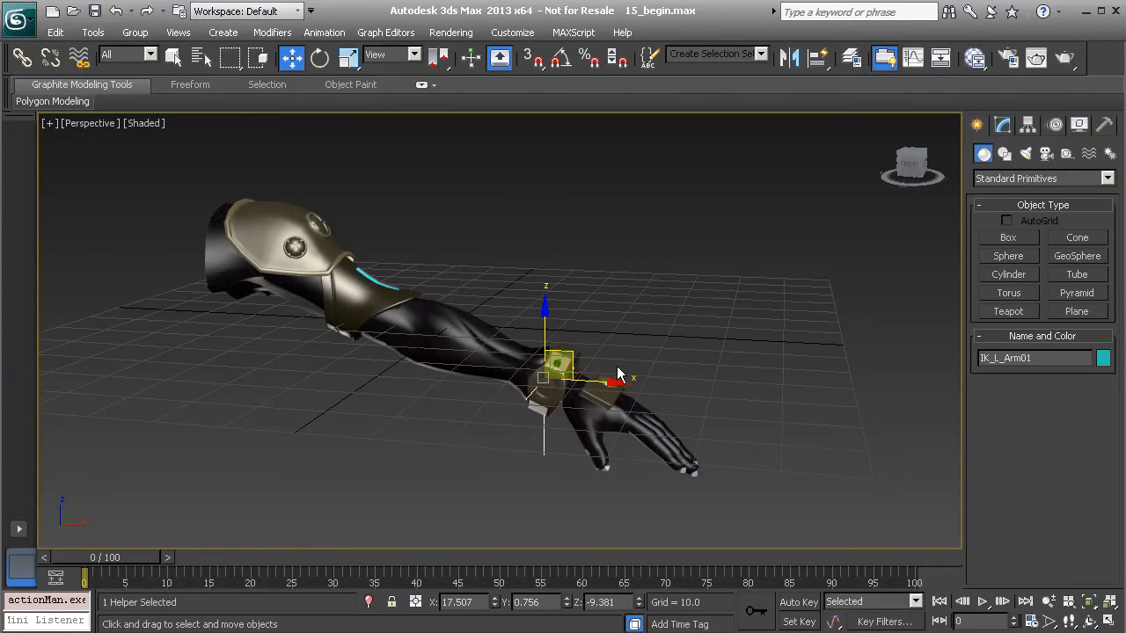
left_click(608, 334)
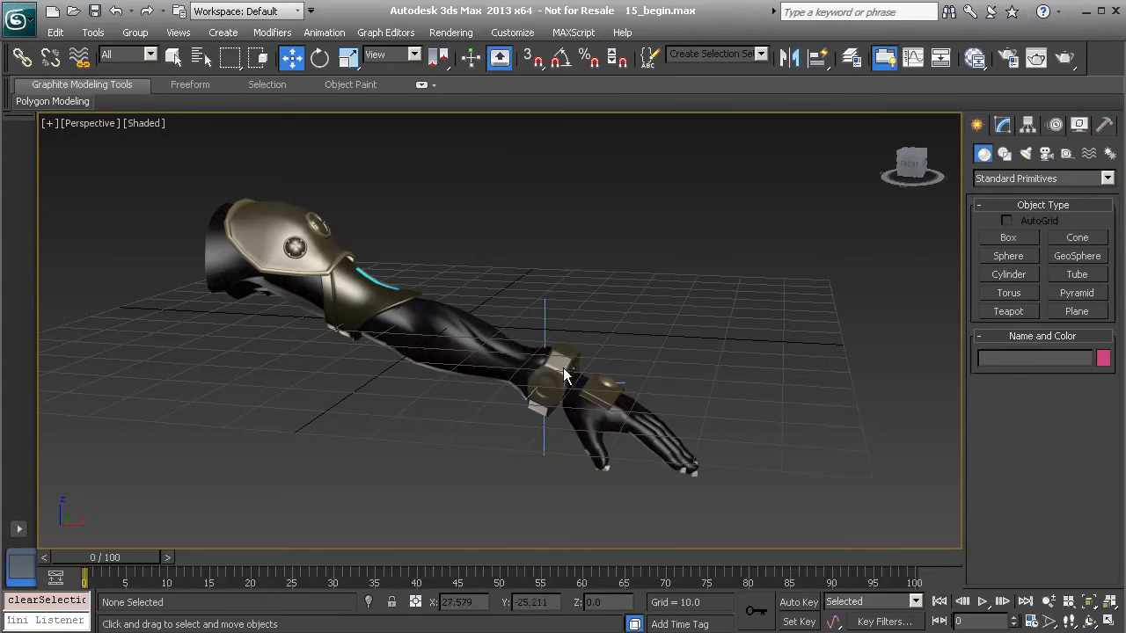
mouse_move(568, 324)
middle_mouse_down("alt")
mouse_move(445, 351)
mouse_move(558, 311)
middle_mouse_up("alt")
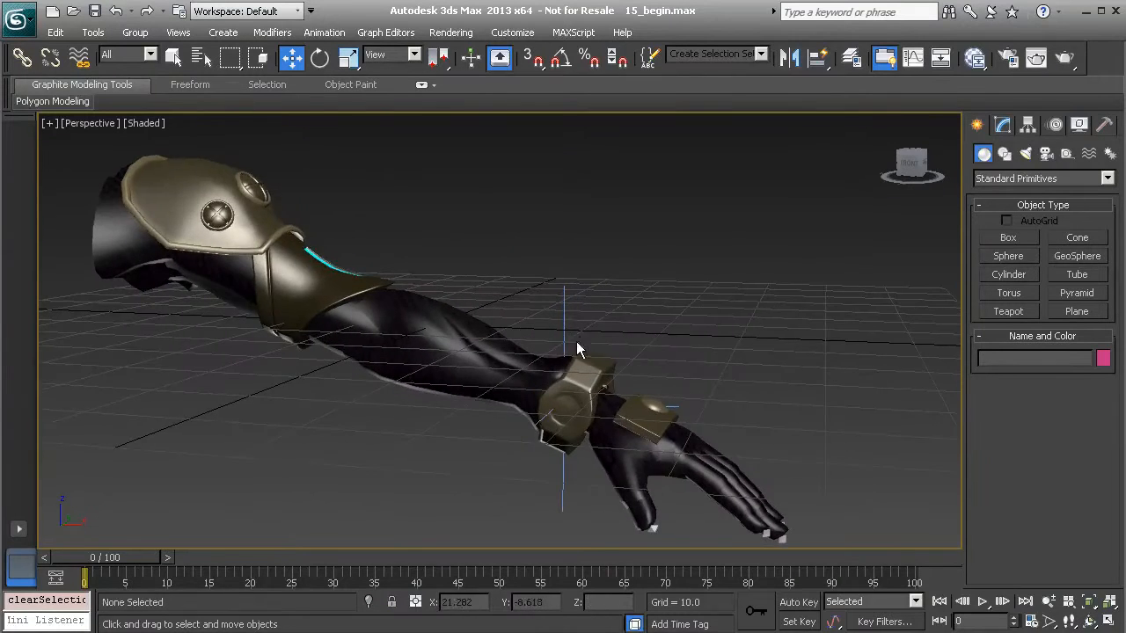
left_click(563, 335)
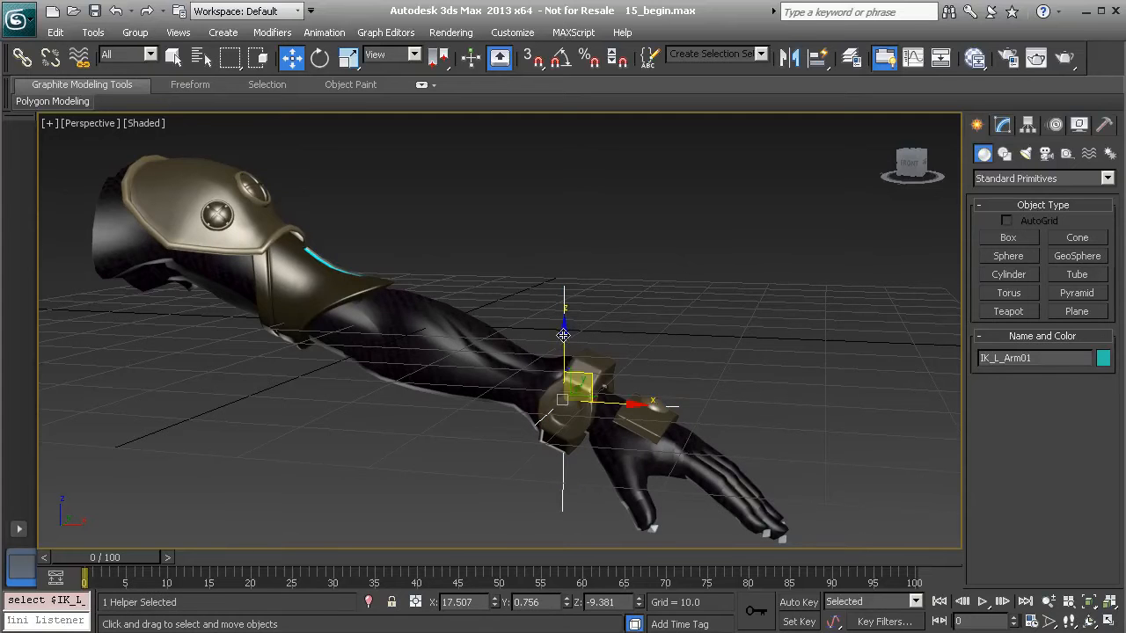
left_click_drag(563, 335, 515, 342)
key("ctrl+z")
left_click_drag(594, 381, 508, 323)
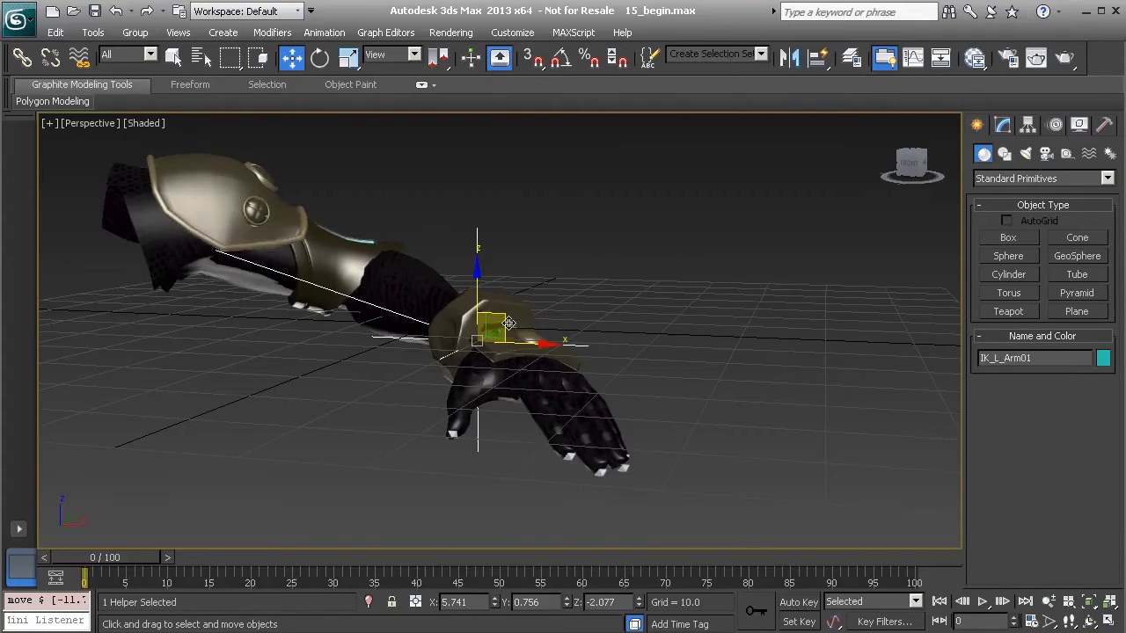
key("ctrl+z")
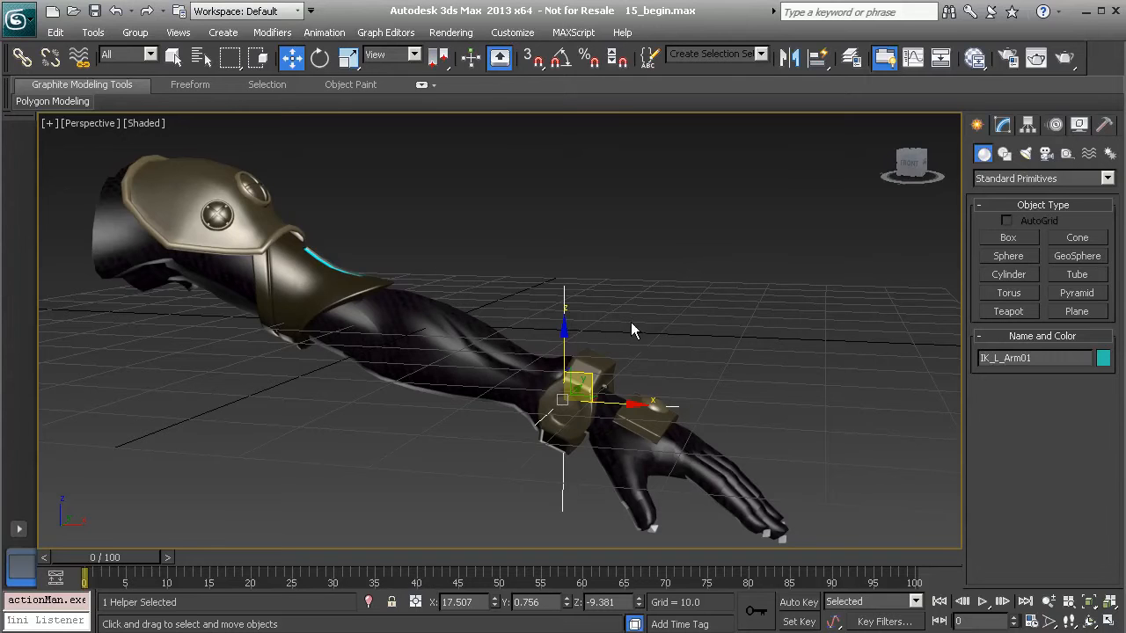
Step: Create a cube-shaped box in the empty space above the hand using the Cube creation method
mouse_move(631, 343)
middle_mouse_down("alt")
mouse_move(637, 310)
mouse_move(598, 329)
mouse_move(616, 333)
middle_mouse_up("alt")
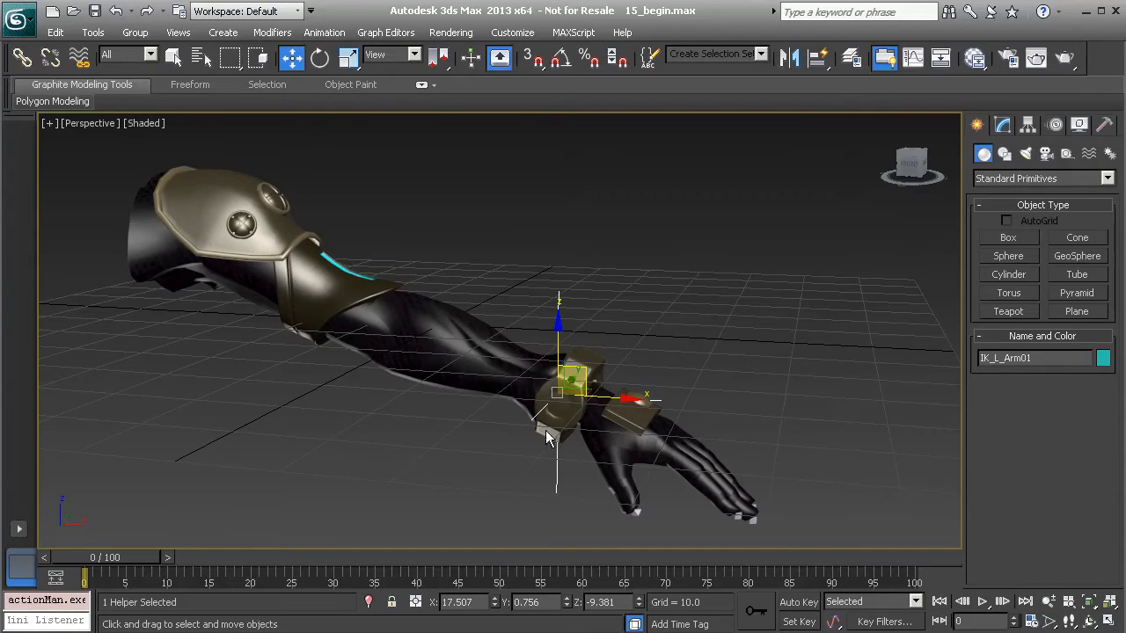
middle_click_drag(576, 356, 617, 364, "alt")
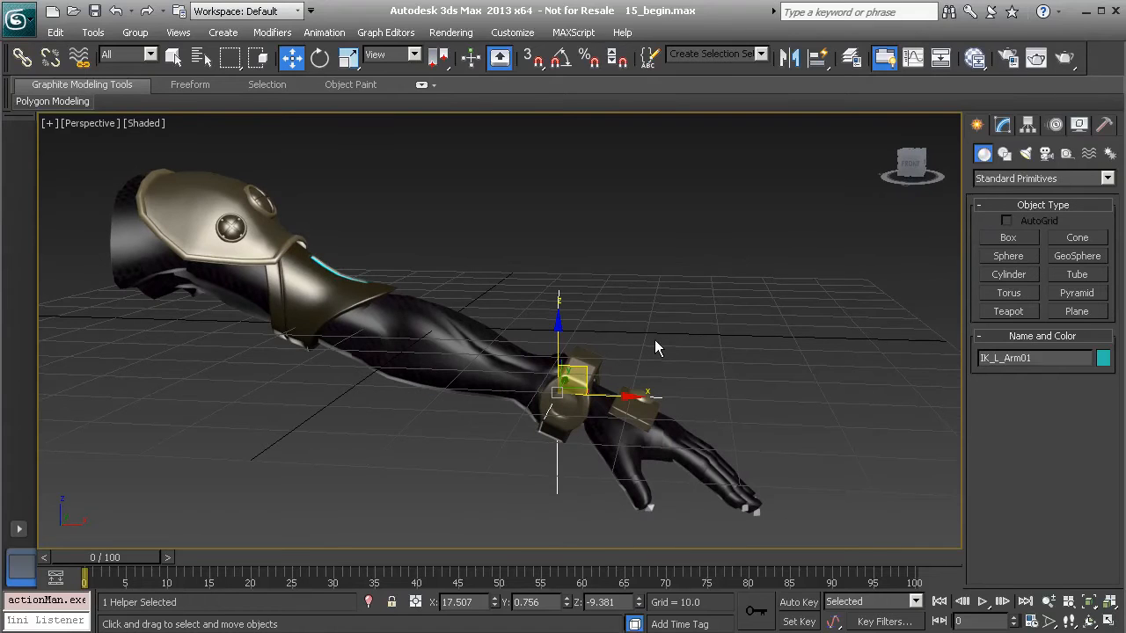
left_click(1003, 238)
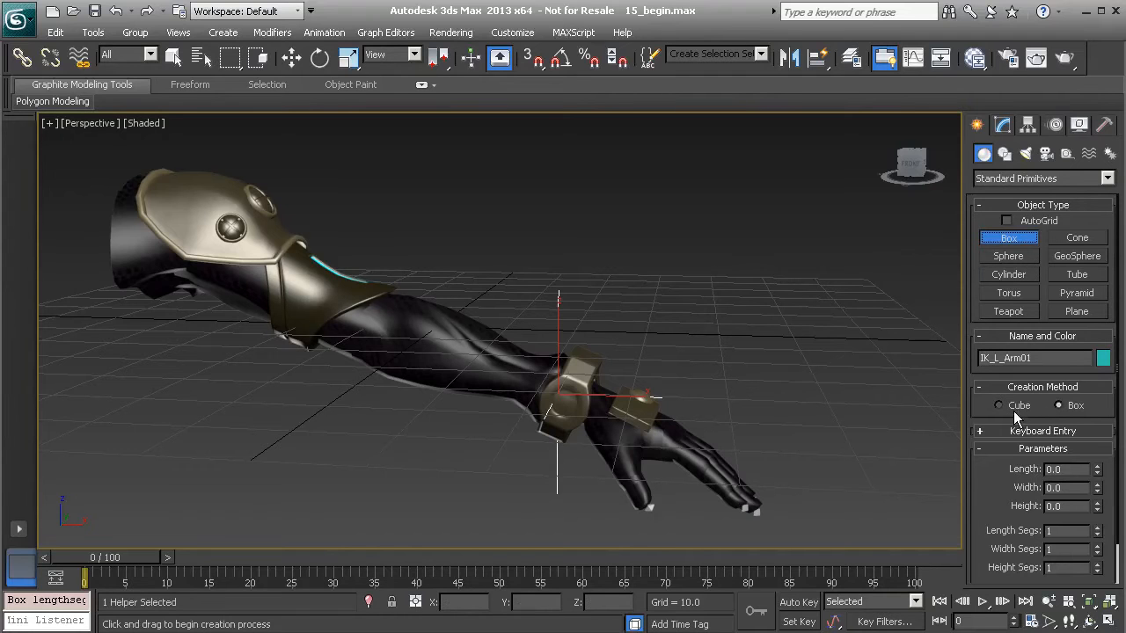
mouse_move(658, 326)
left_mouse_down()
mouse_move(704, 351)
mouse_move(657, 331)
left_mouse_up()
key("w")
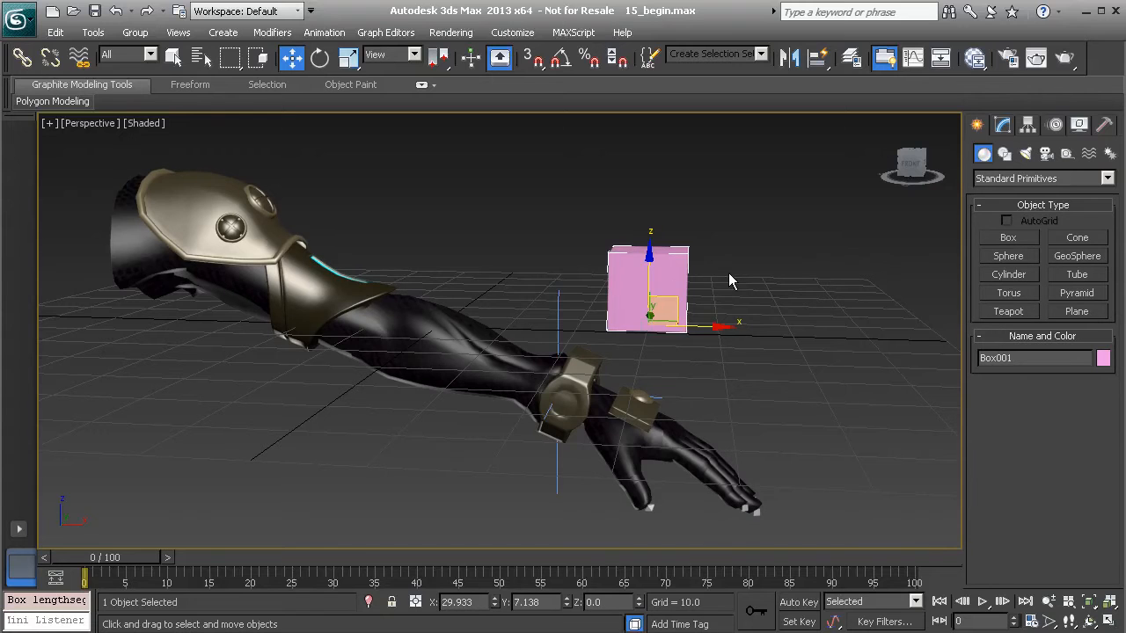
Step: Convert the box to an Editable Poly and select all of its edges
right_click(673, 283)
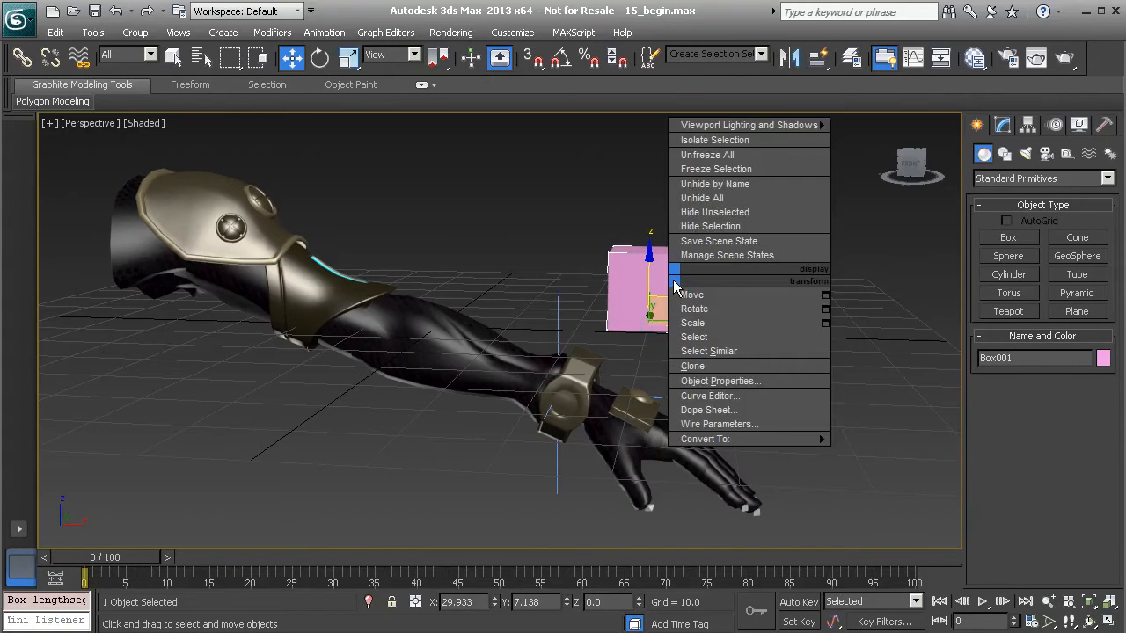
mouse_move(770, 438)
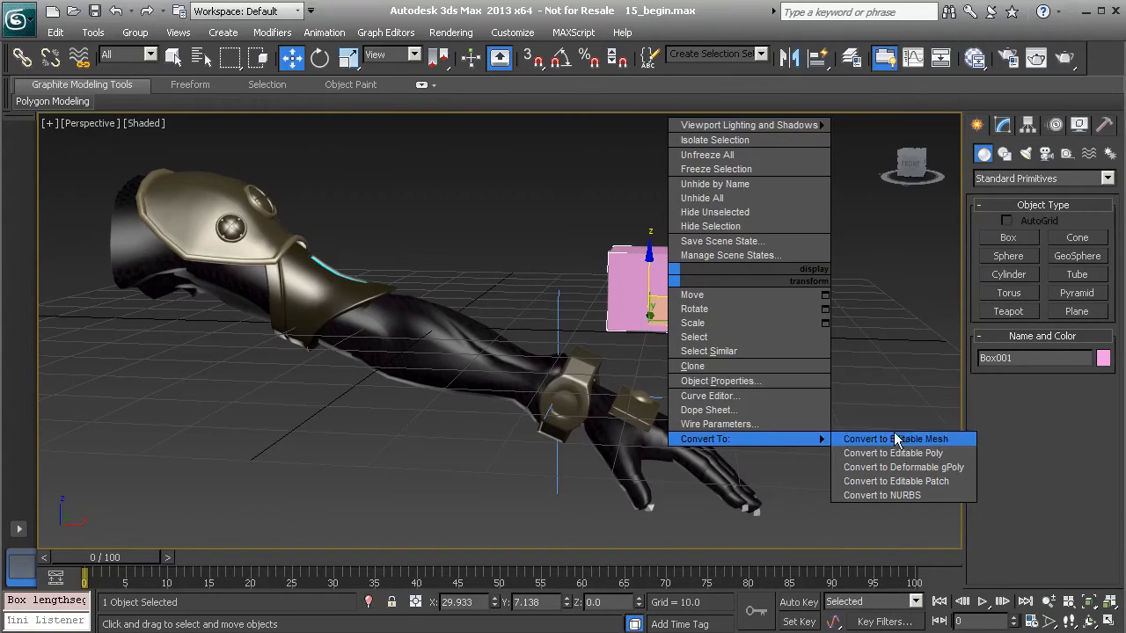
left_click(912, 454)
left_click(980, 196)
left_click(1013, 225)
left_click_drag(595, 196, 741, 344)
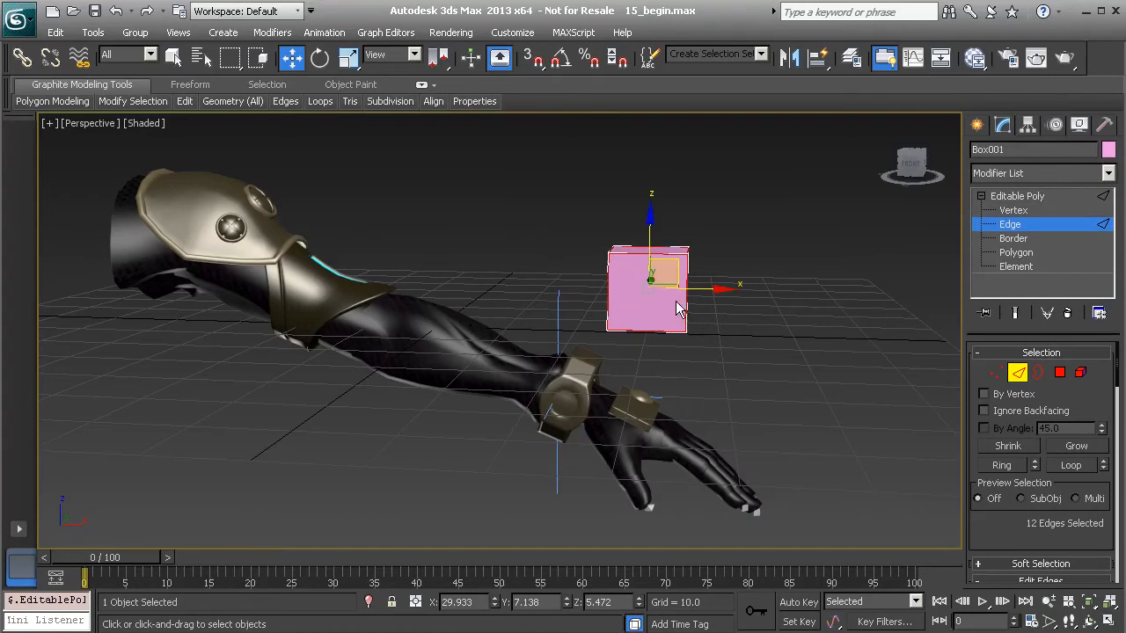
Step: Create a Linear shape named Anim_L_Arm01 from the box's selected edges
left_click_drag(987, 532, 979, 285)
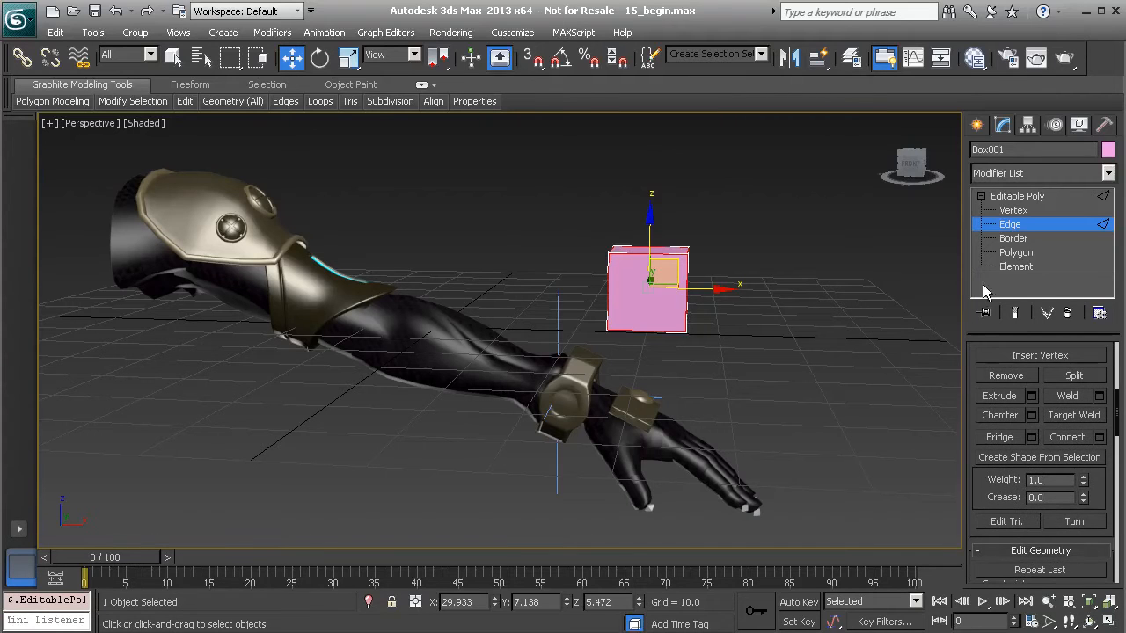
left_click_drag(973, 356, 984, 453)
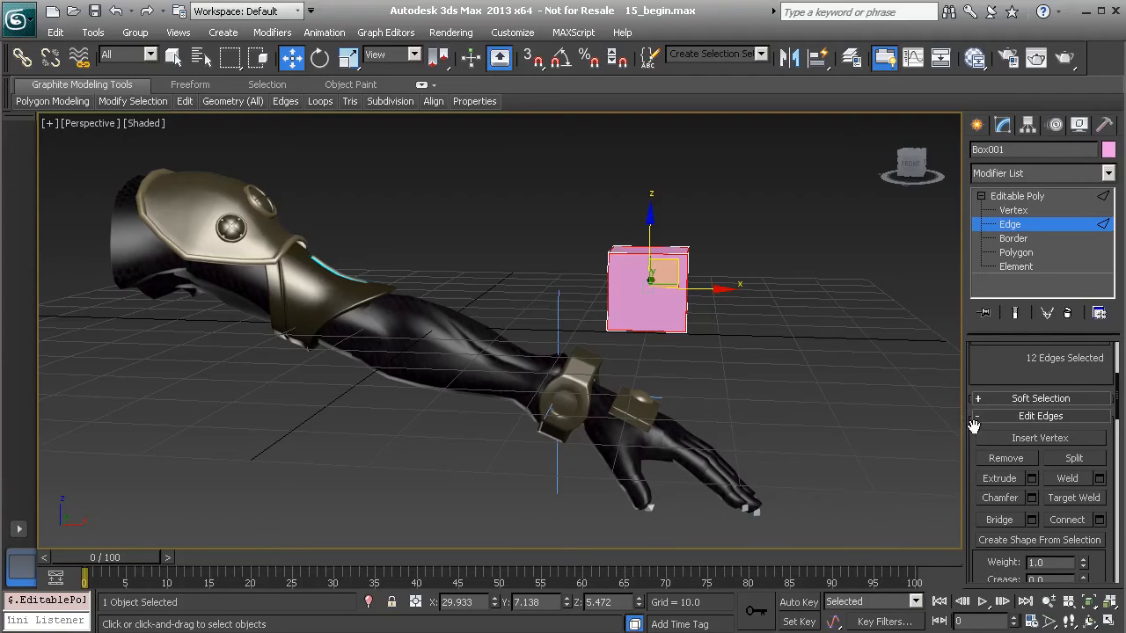
scroll(976, 466, "down", 3)
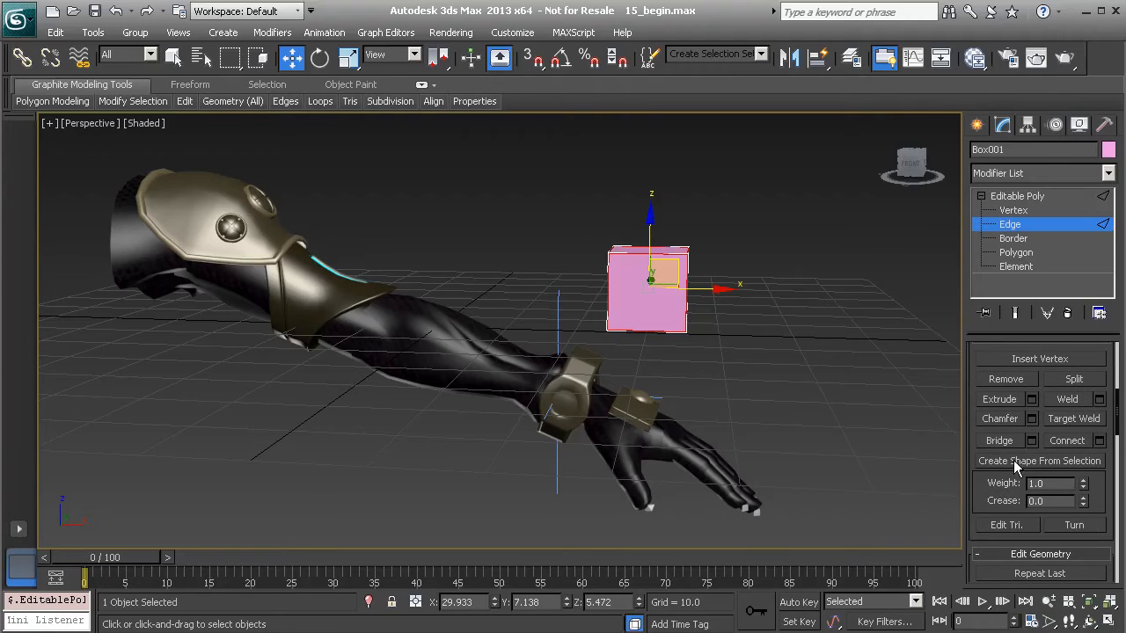
left_click(1020, 462)
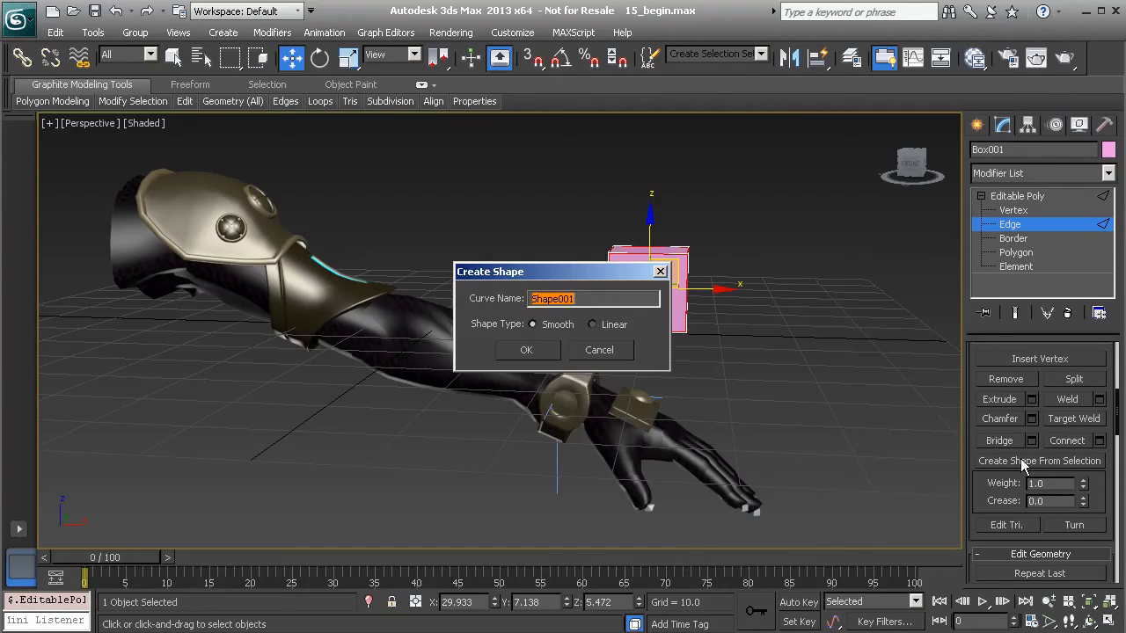
type("An")
left_click(609, 324)
left_click(526, 350)
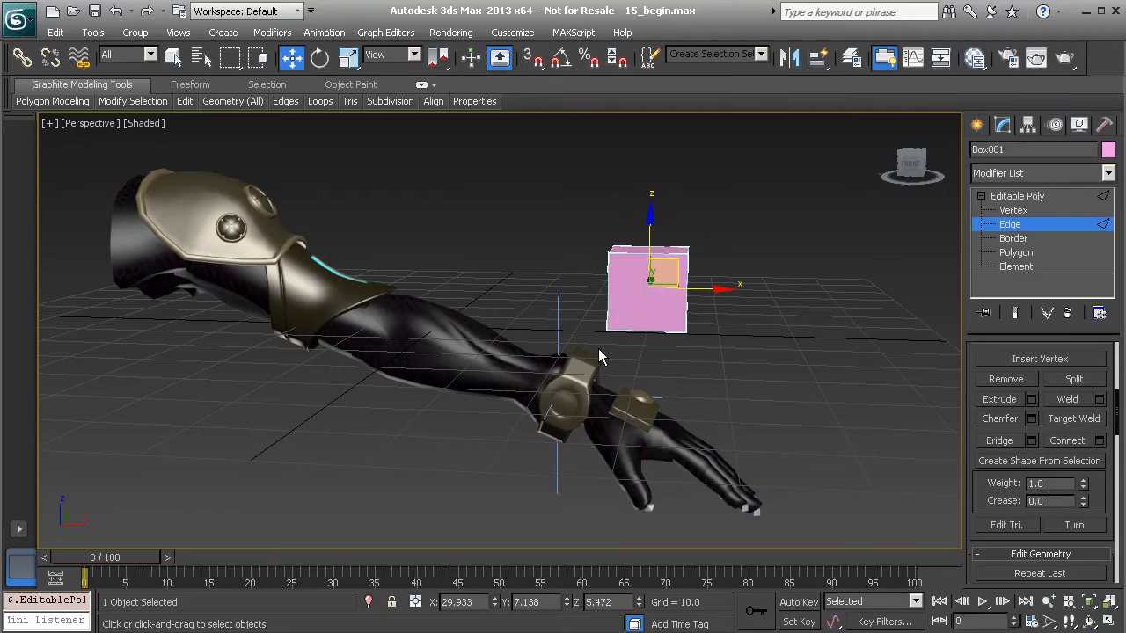
Step: Leave edge editing and delete the original box, keeping only the extracted spline cube
left_click(619, 305)
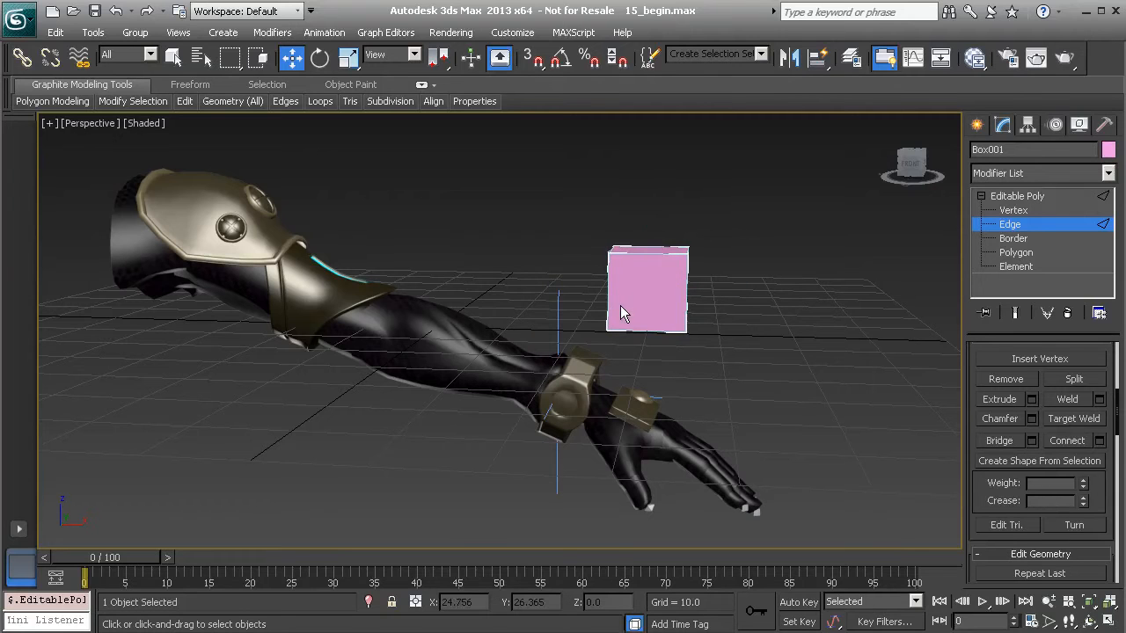
left_click(1038, 197)
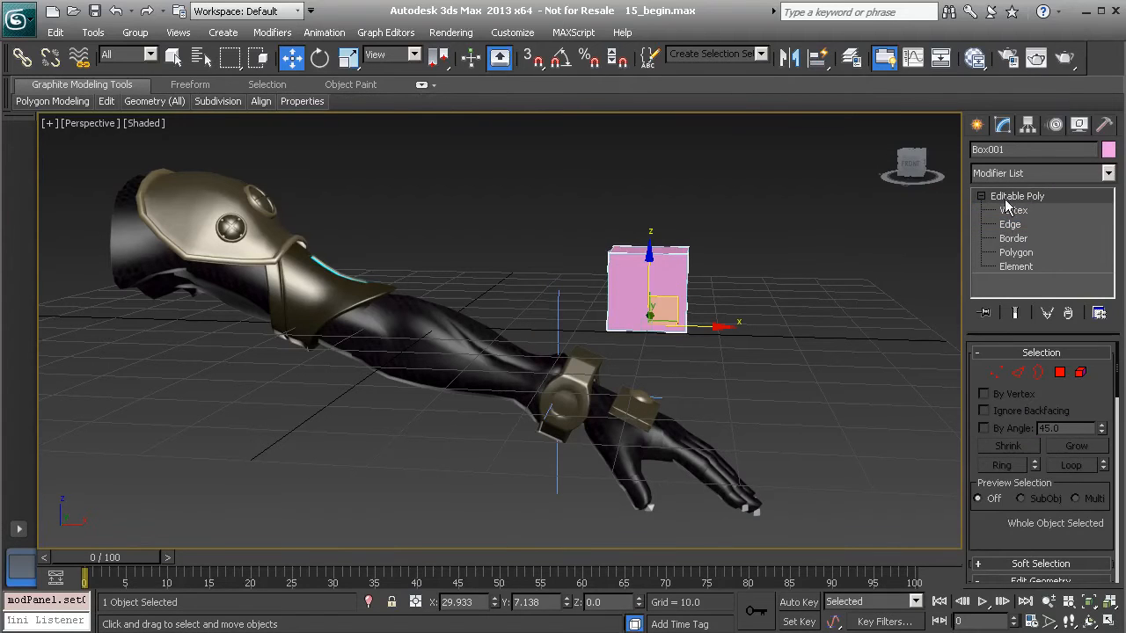
key("Delete")
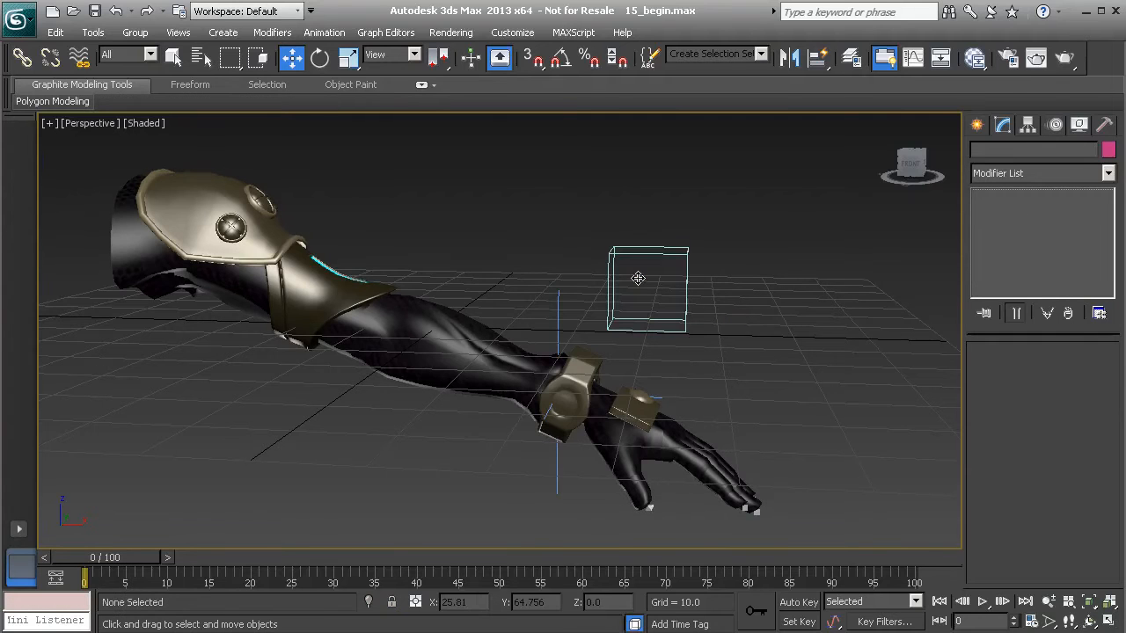
Step: Center the pivot of the Anim_L_Arm01 spline cube to the object
left_click(681, 259)
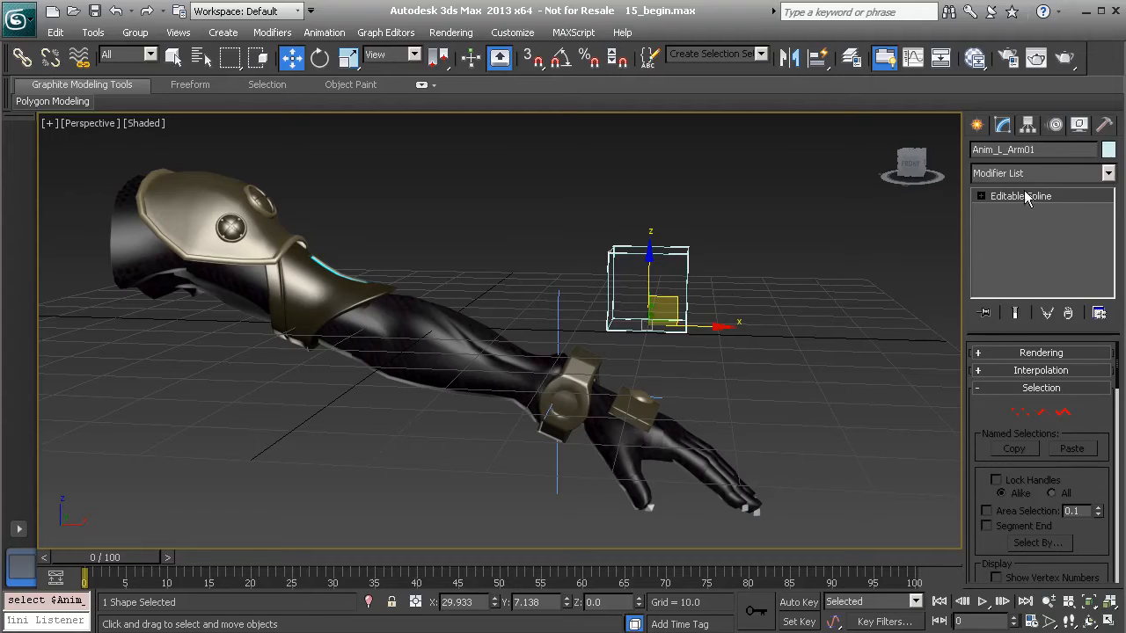
left_click(1028, 125)
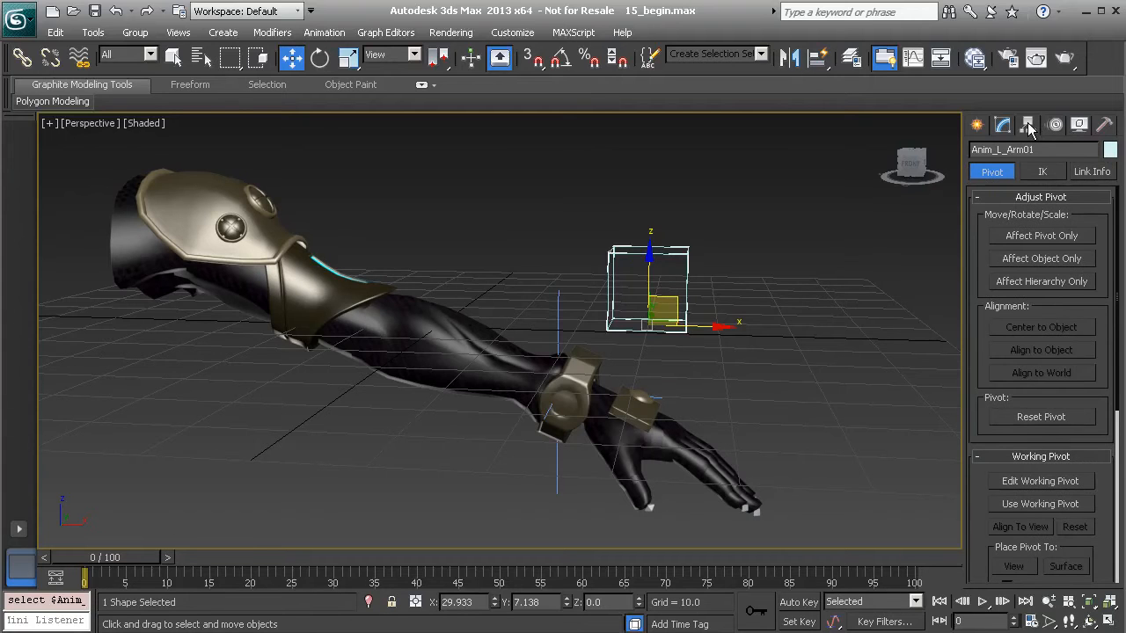
left_click(1042, 236)
left_click(1041, 330)
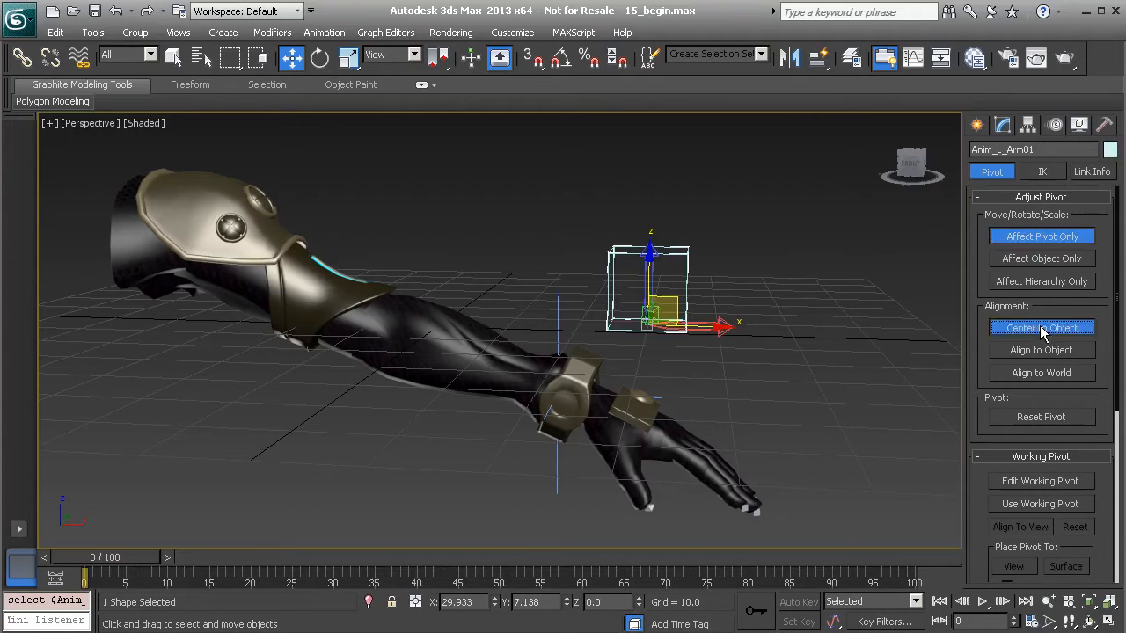
left_click(1057, 239)
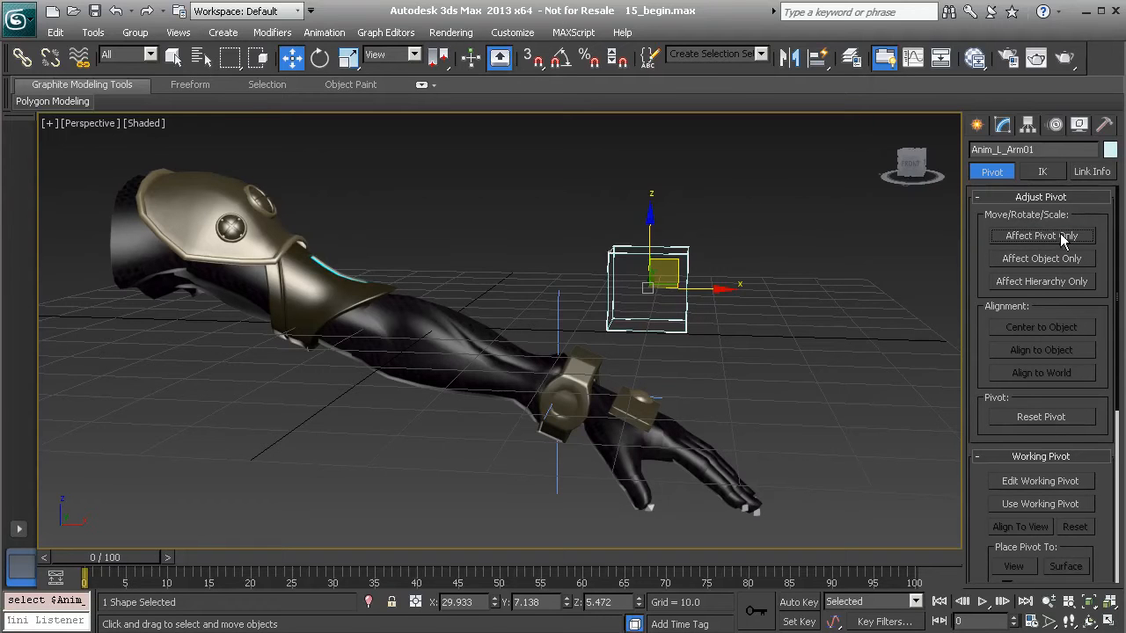
Step: Quick-align the Anim_L_Arm01 spline cube to the IK_L_Arm01 helper at the wrist
middle_click_drag(662, 328, 666, 331)
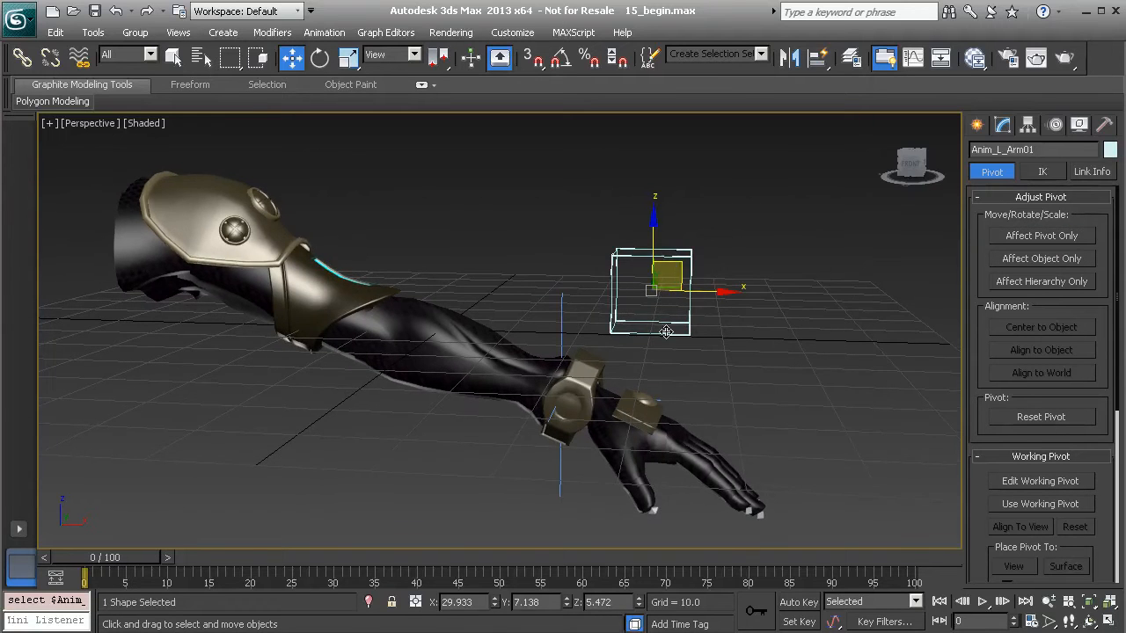
key("alt+a")
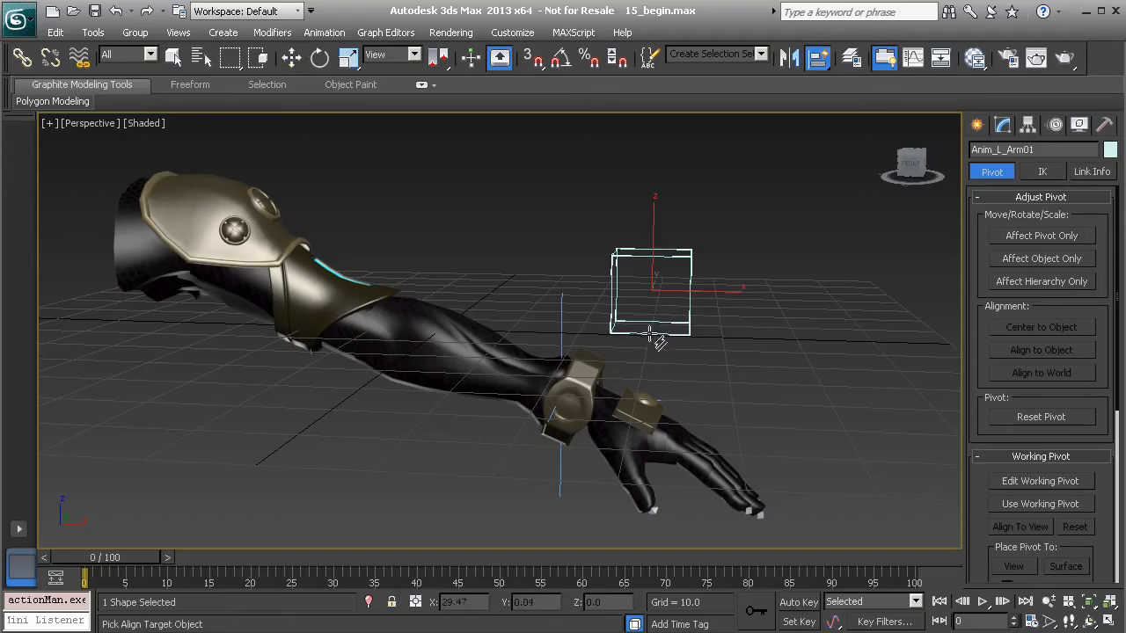
left_click(563, 315)
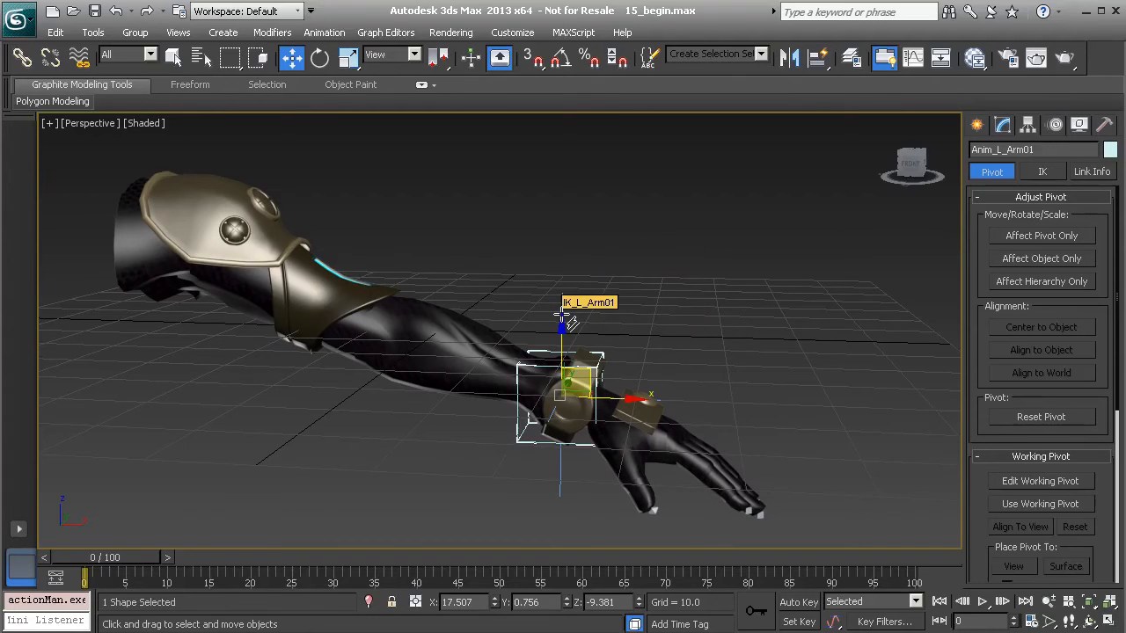
Step: Scale up all vertices of the Anim_L_Arm01 spline cube uniformly about the selection center so it surrounds the wrist
middle_click_drag(715, 414, 595, 368, "alt")
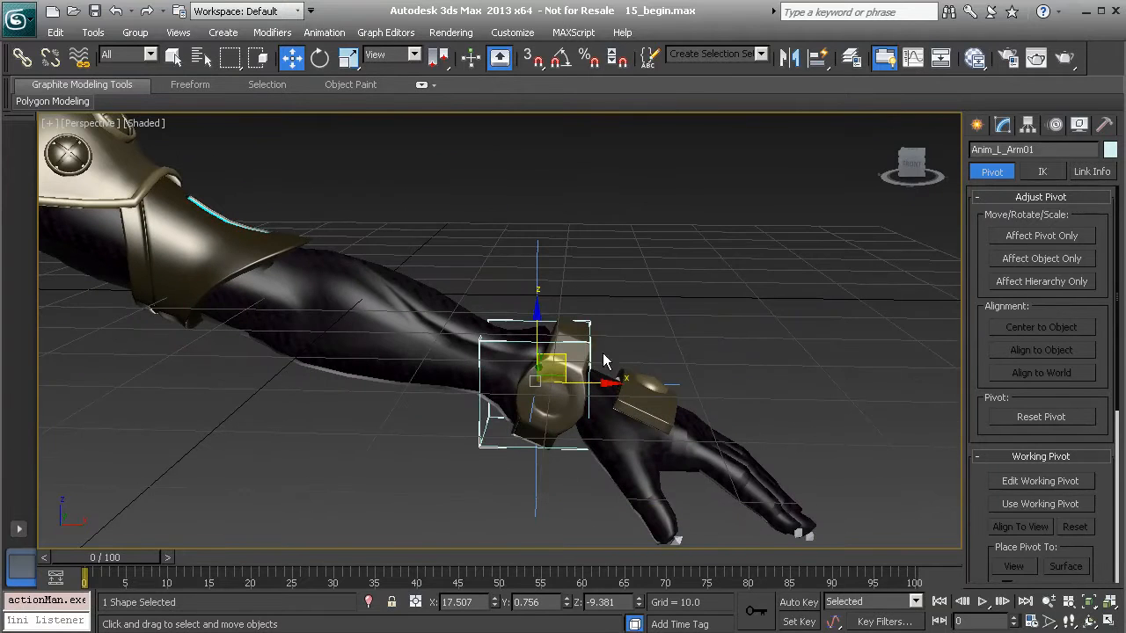
middle_click_drag(616, 338, 592, 318, "alt")
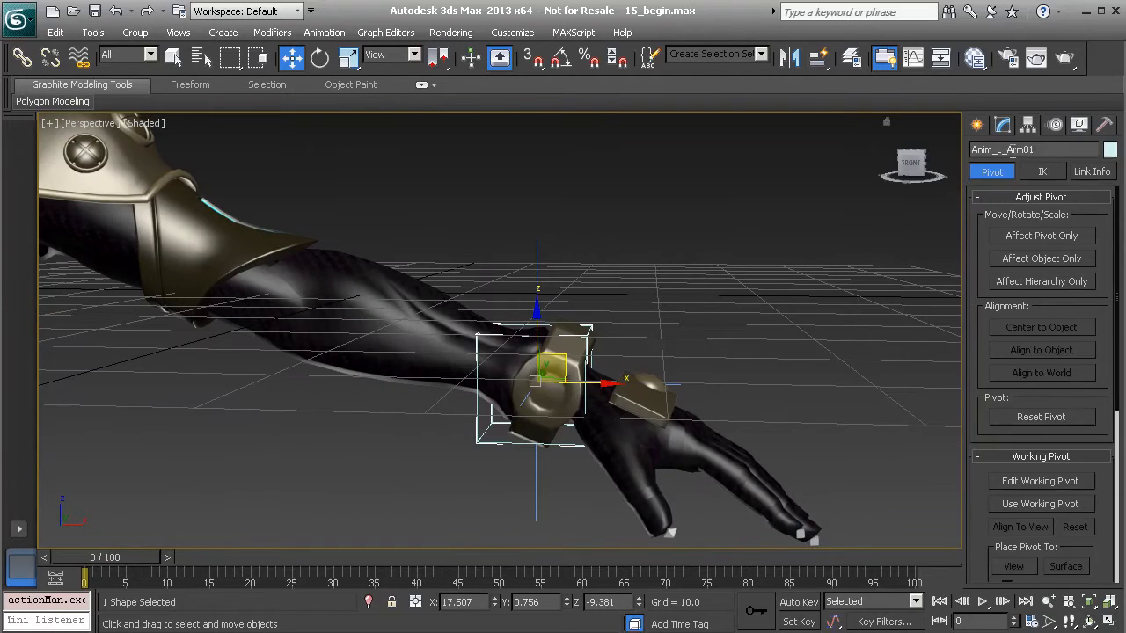
left_click(1004, 124)
left_click(981, 197)
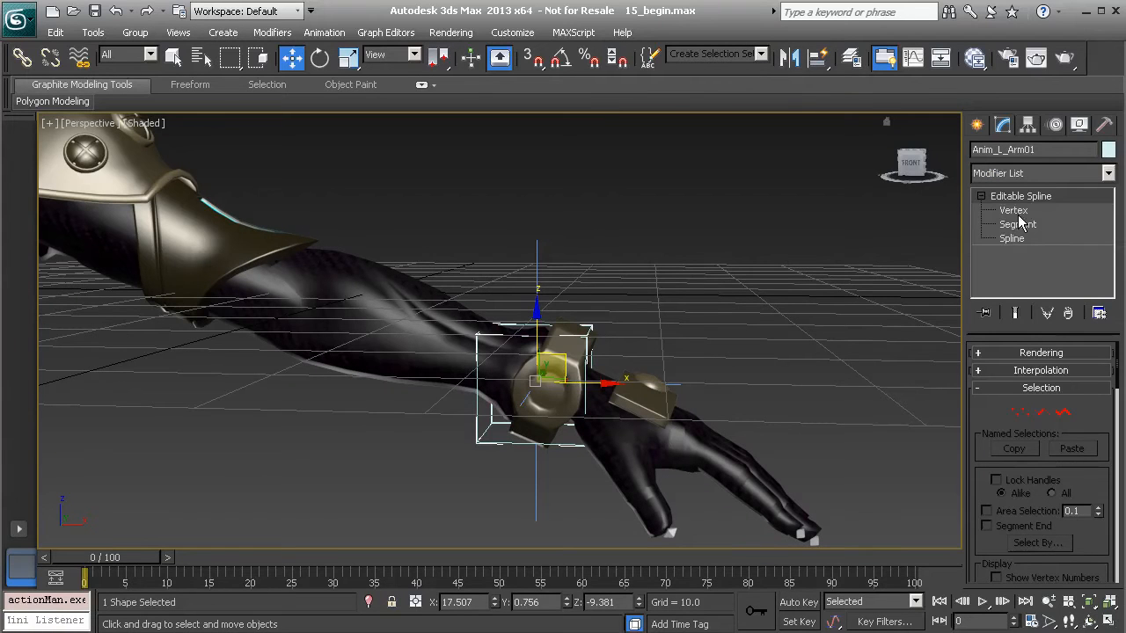
left_click(1020, 211)
left_click_drag(482, 260, 652, 485)
key("r")
middle_click_drag(585, 396, 557, 431, "alt")
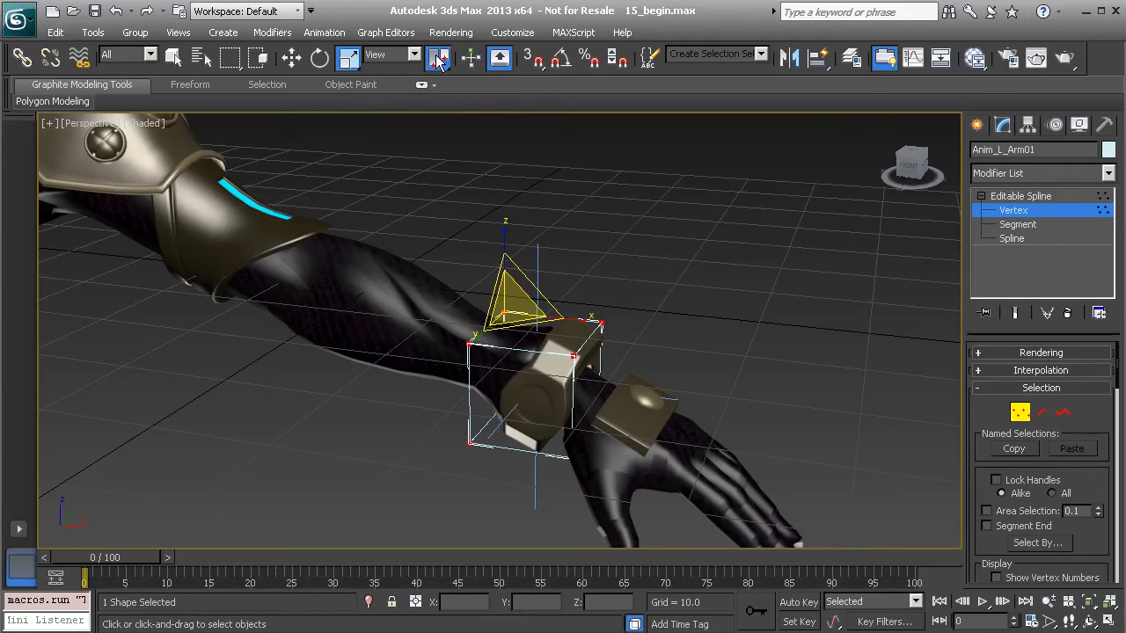
left_click_drag(438, 58, 440, 112)
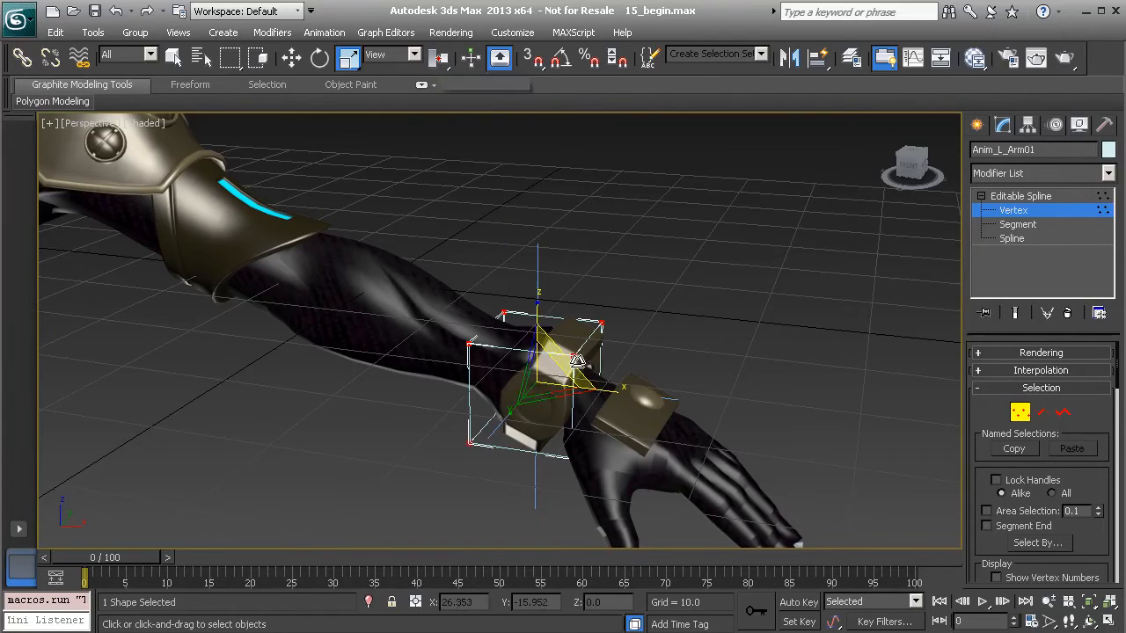
left_click_drag(544, 370, 545, 343)
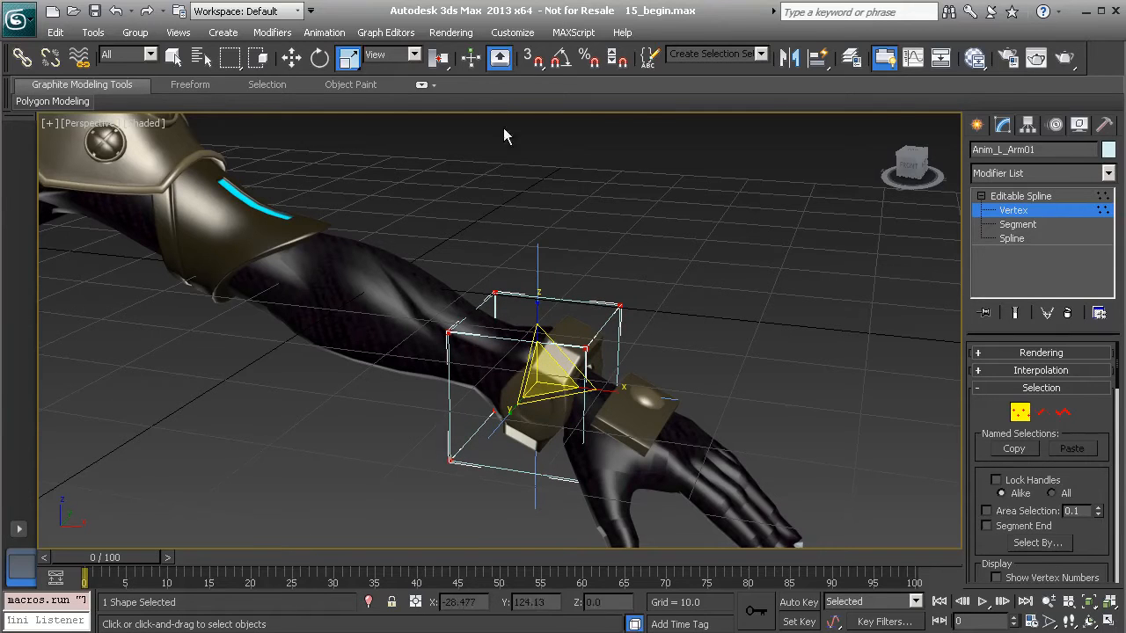
Step: Restore the transform center to Use Pivot Point Center and deselect the spline cube's vertices
left_click_drag(438, 59, 440, 86)
middle_click_drag(576, 312, 604, 239, "alt")
left_click(604, 237)
middle_click_drag(553, 383, 537, 318, "alt")
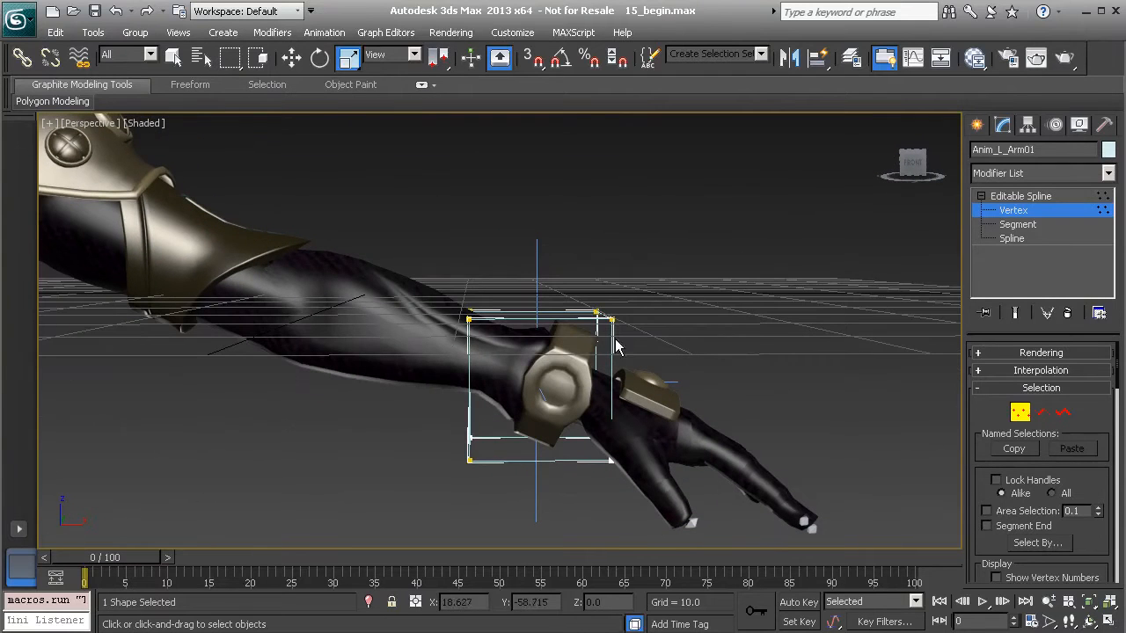
Step: Leave vertex editing on the Anim_L_Arm01 spline cube and enable its rendering in the viewport with a thickness of 0.78
left_click(1031, 196)
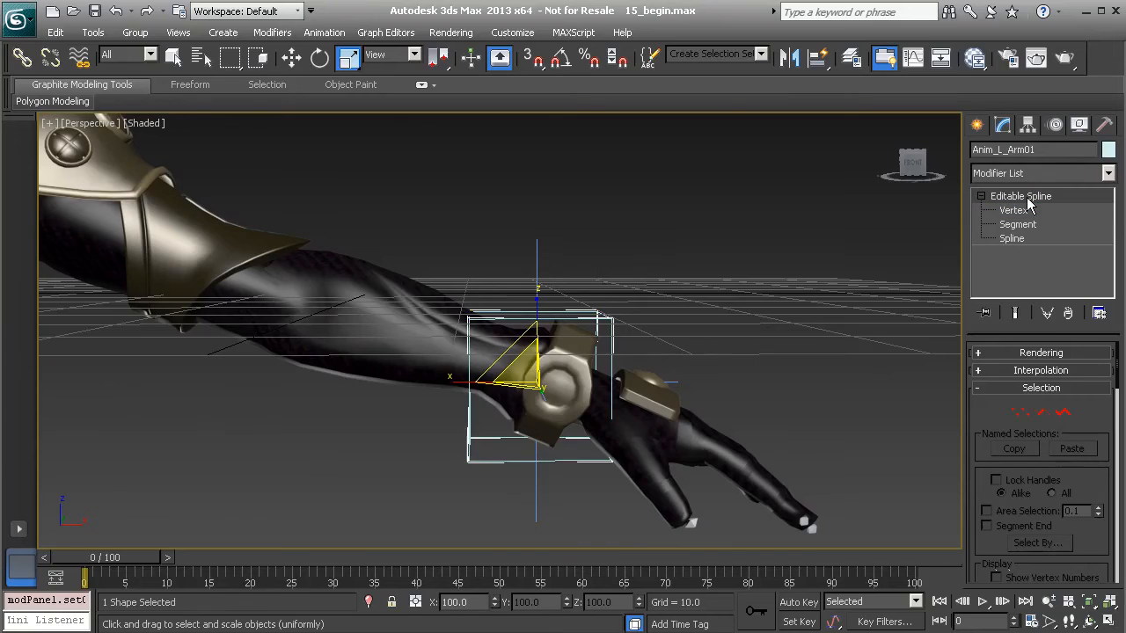
middle_click_drag(795, 326, 707, 373, "alt")
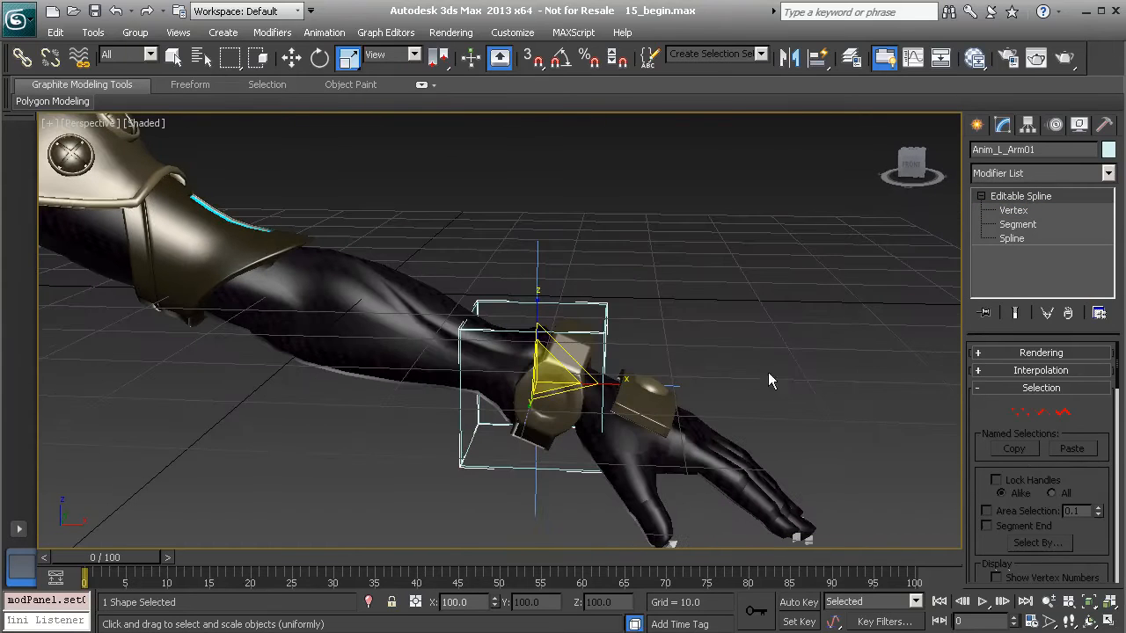
left_click(1017, 354)
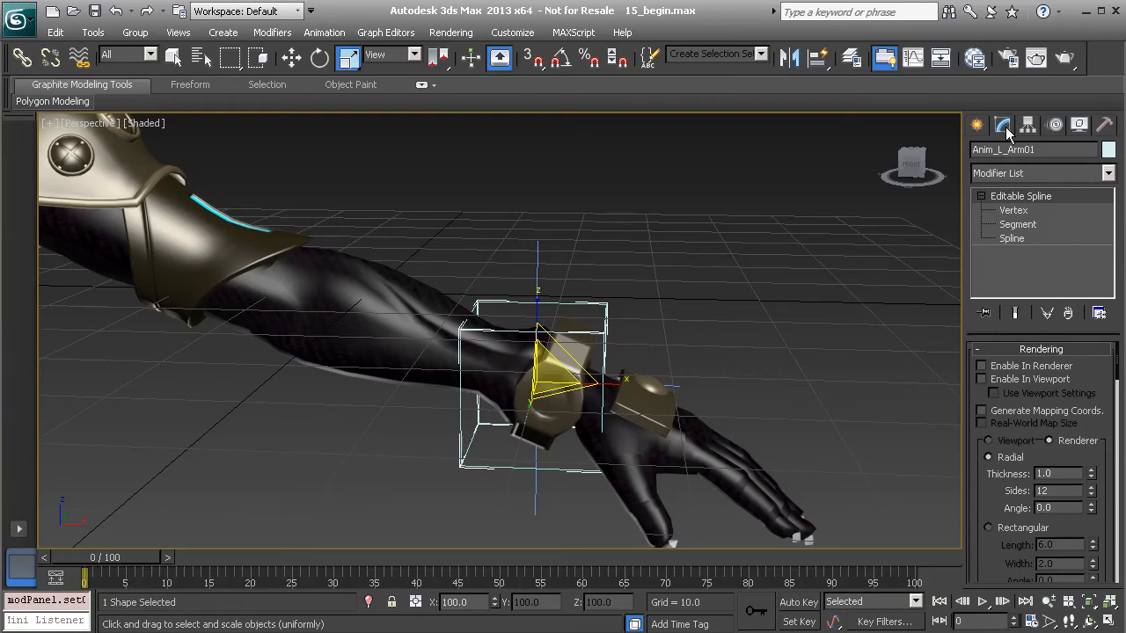
left_click(1003, 379)
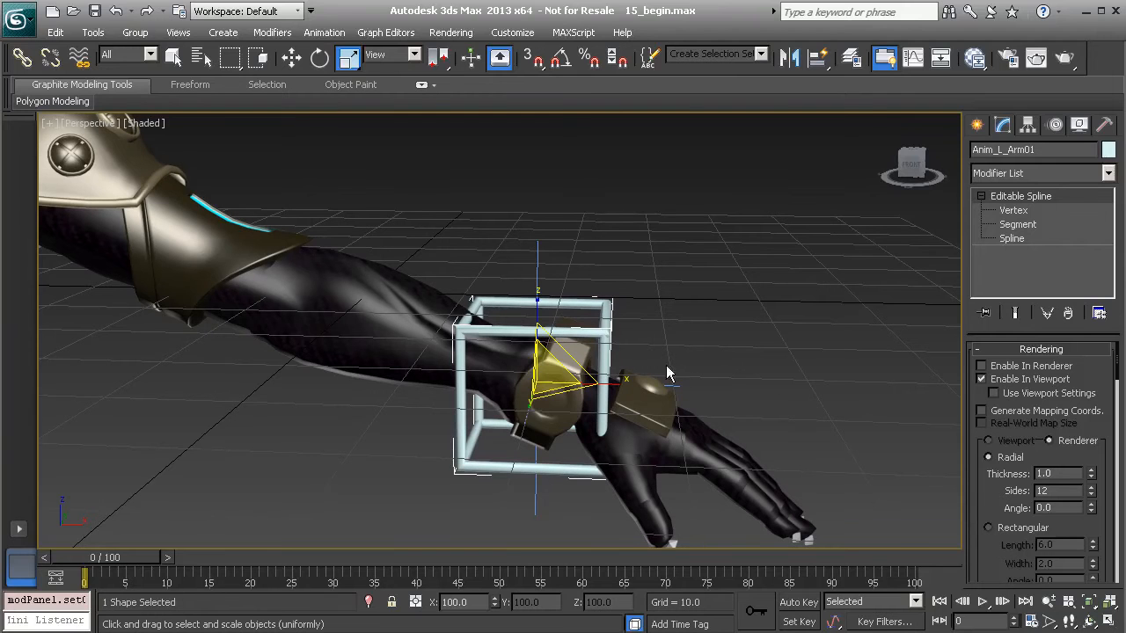
mouse_move(1094, 482)
left_mouse_down()
mouse_move(1083, 506)
mouse_move(1082, 473)
mouse_move(1085, 497)
mouse_move(1083, 486)
left_mouse_up()
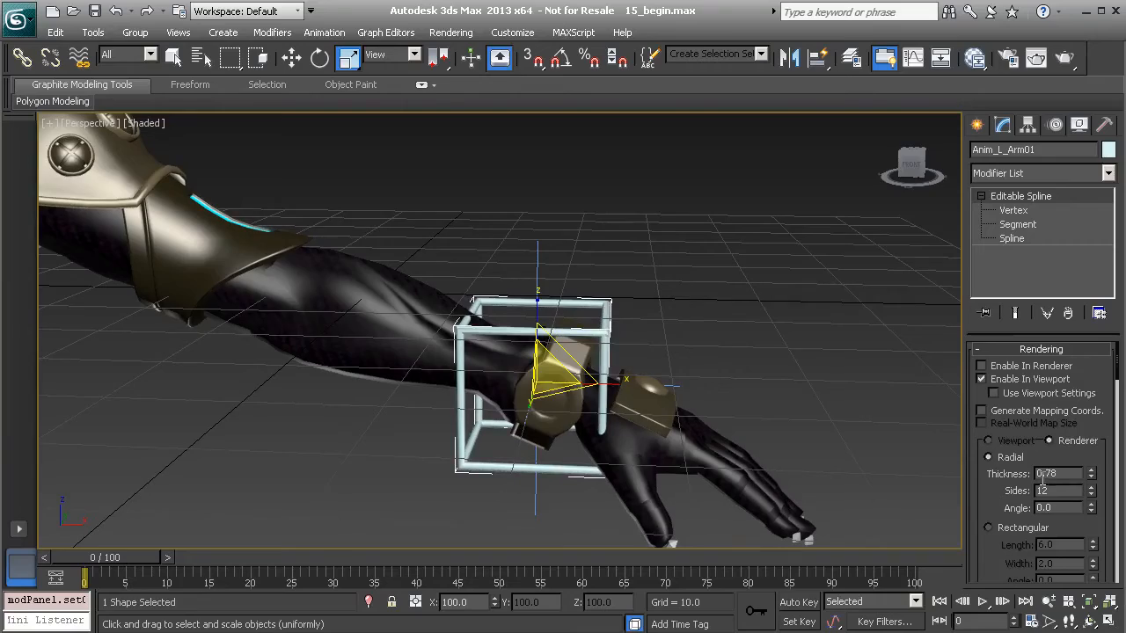
Step: Freeze the transforms of the Anim_L_Arm01 spline cube and accept the extra layer of controllers
middle_click_drag(665, 343, 647, 368, "alt")
left_click(659, 329)
left_click(611, 311)
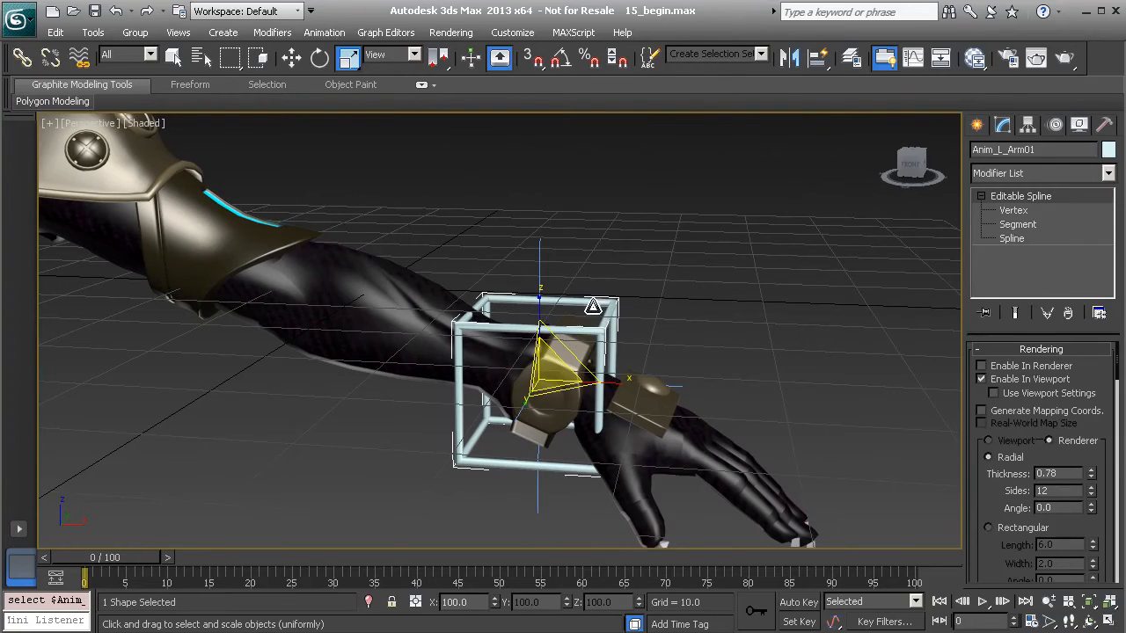
right_click(654, 279)
left_click(591, 192)
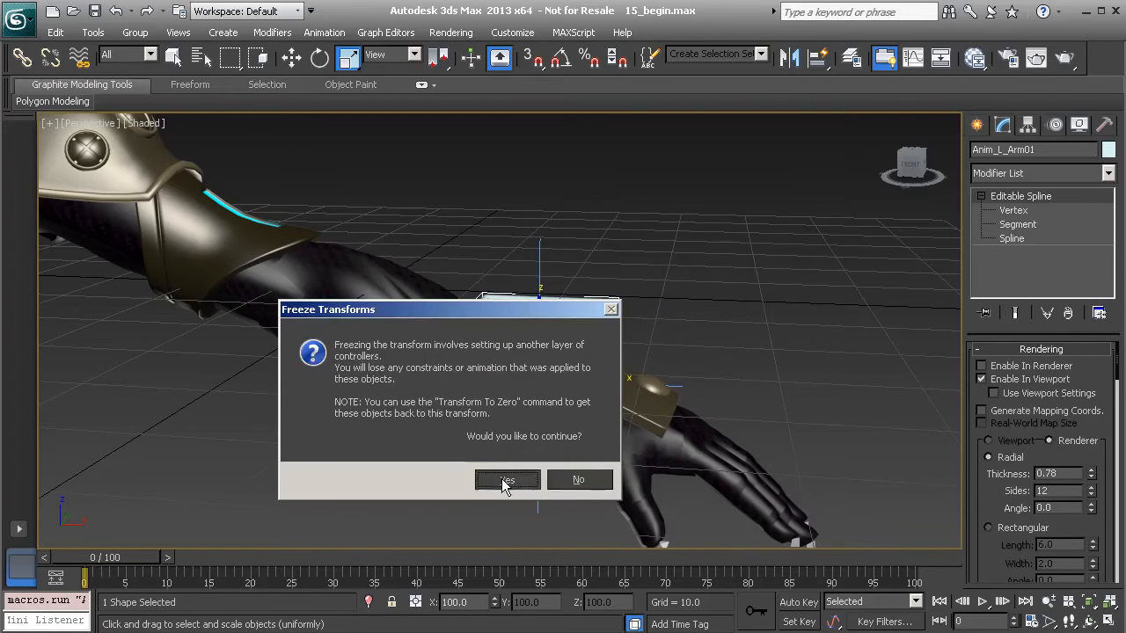
left_click(506, 480)
Step: Move the Anim_L_Arm01 cube away from the wrist and return it with Transform To Zero
key("w")
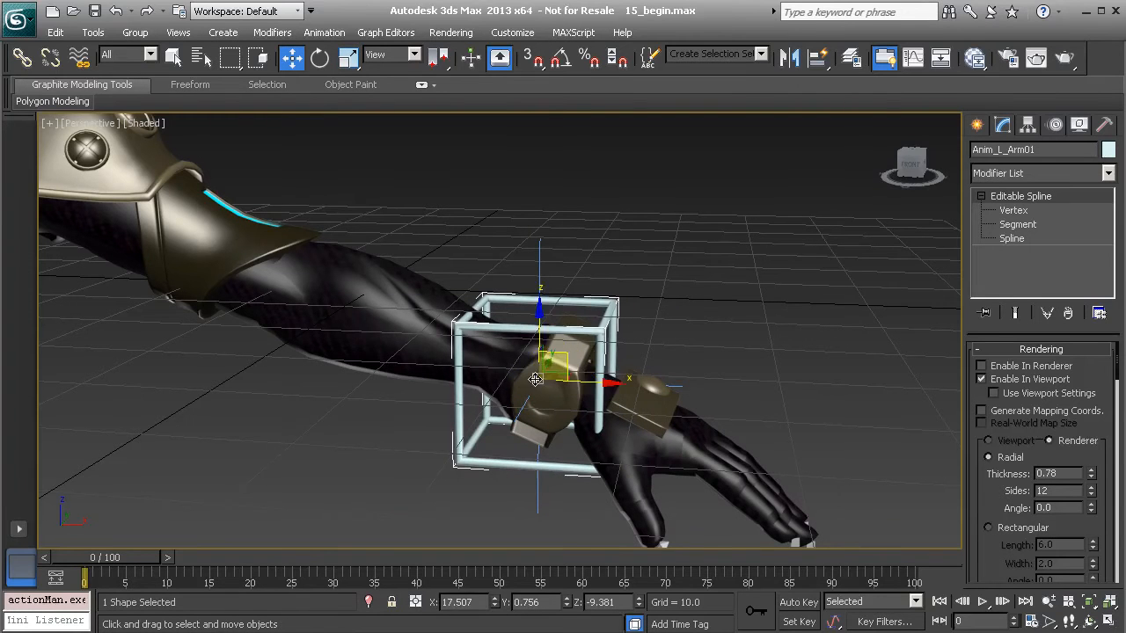
left_click_drag(538, 376, 626, 264)
right_click(737, 295)
left_click(688, 254)
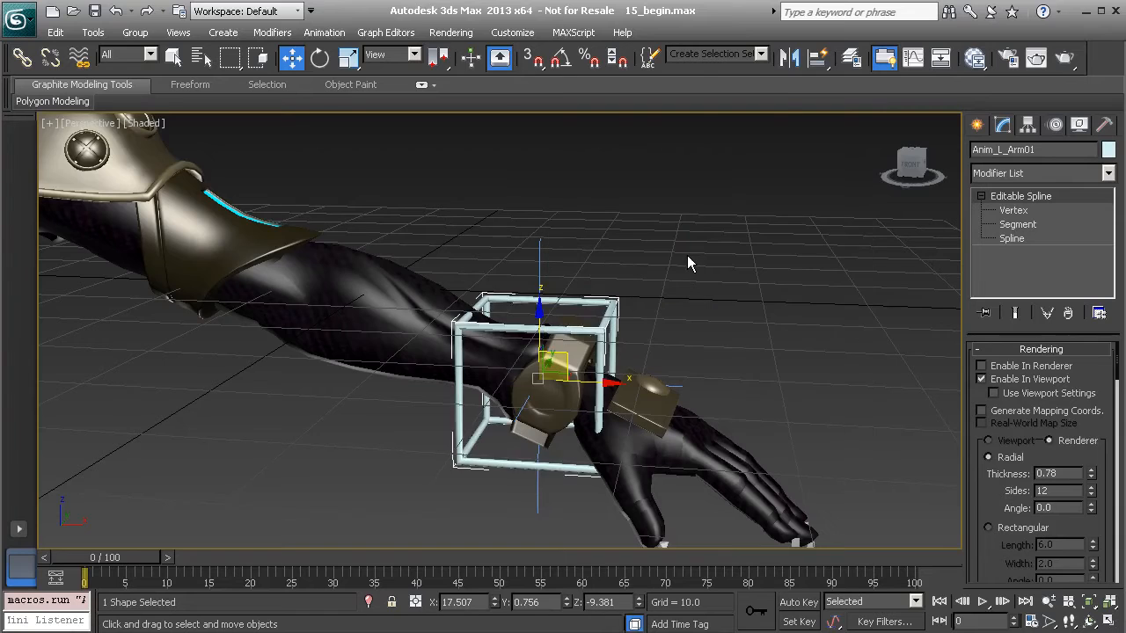
Step: Apply a Position Constraint to the IK_L_Arm01 helper with the Anim_L_Arm01 cube as its target
middle_click_drag(713, 364, 693, 350, "alt")
middle_click_drag(576, 207, 545, 258, "alt")
left_click(540, 252)
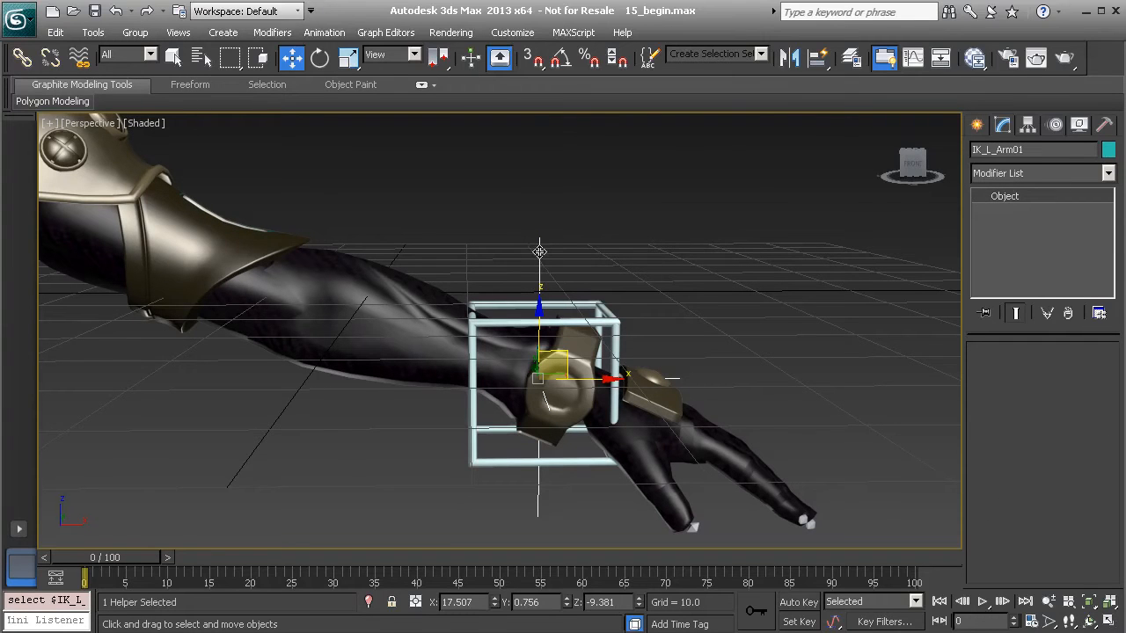
left_click(324, 33)
mouse_move(355, 111)
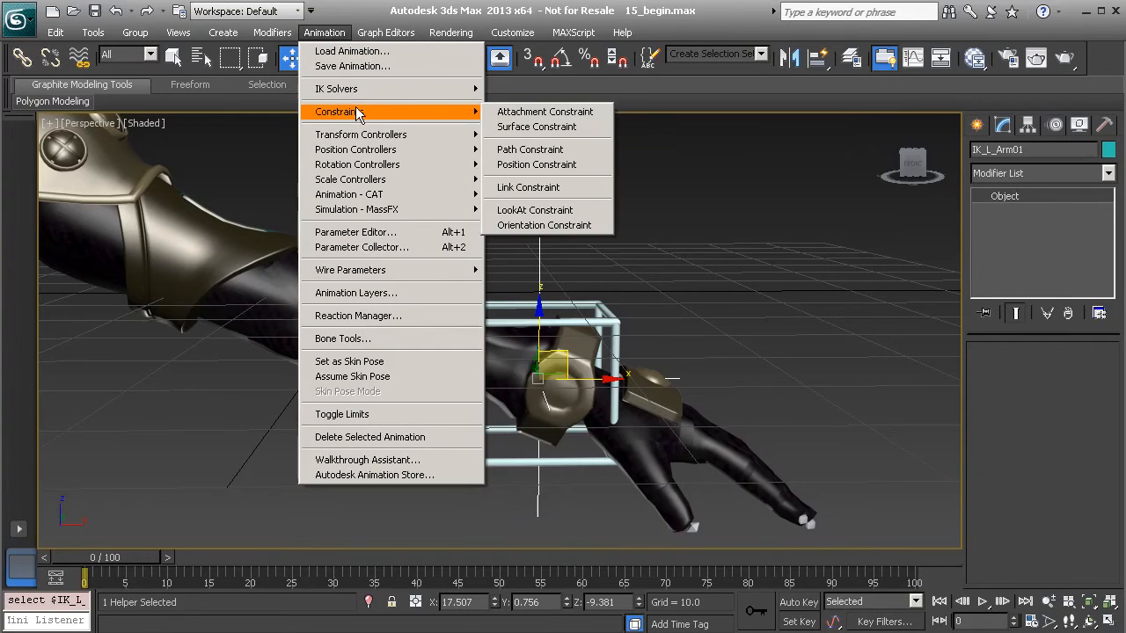
left_click(530, 163)
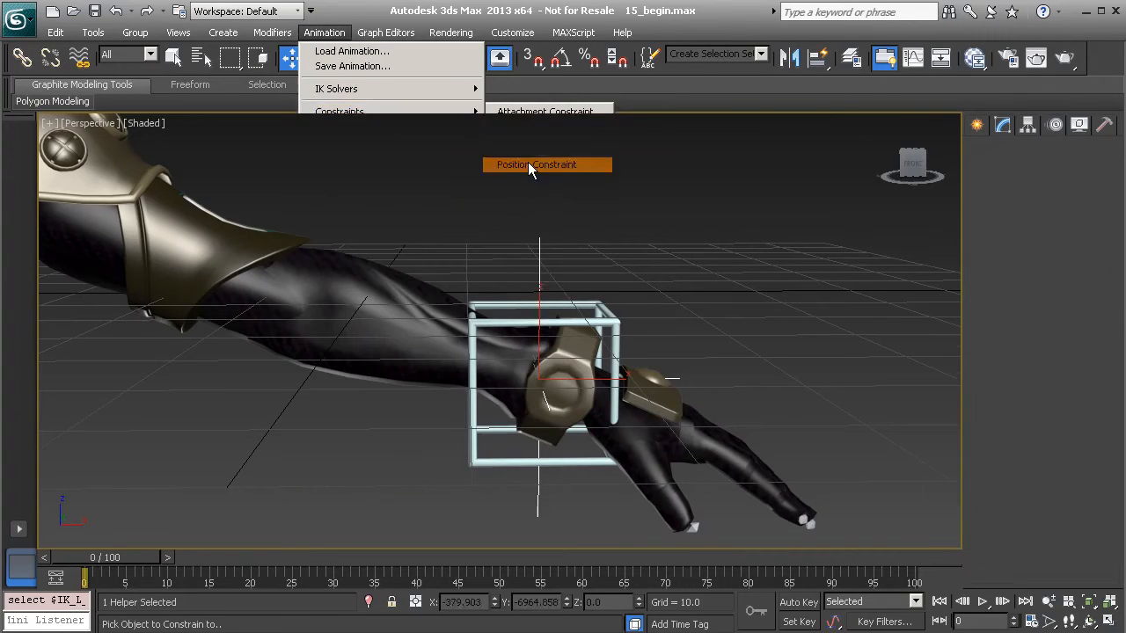
left_click(613, 321)
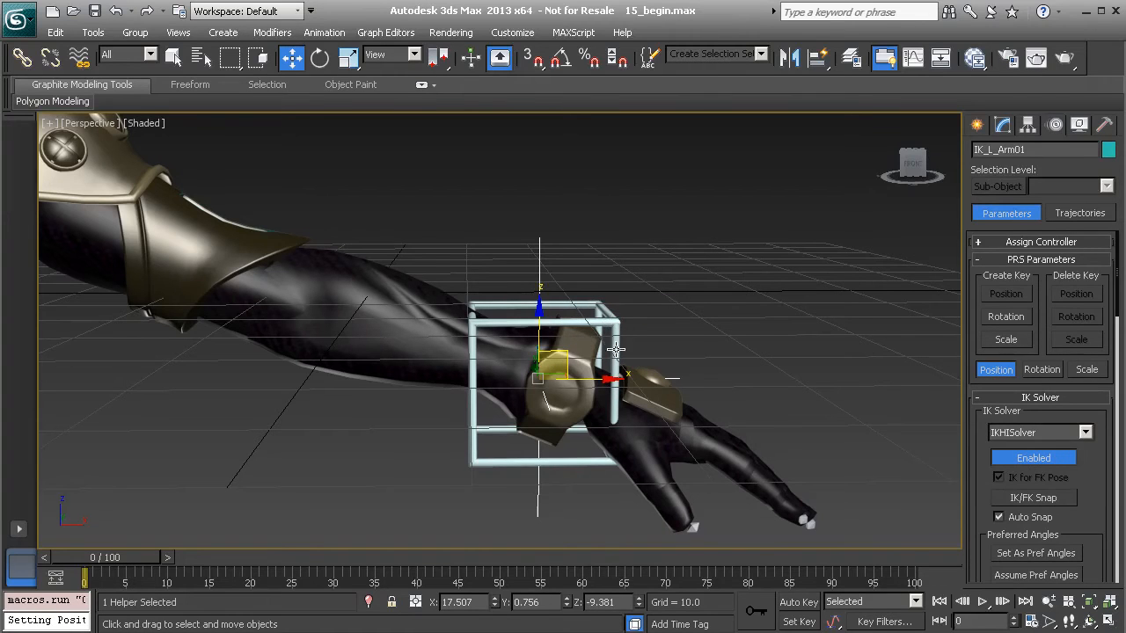
Step: Test the constraint by moving the Anim_L_Arm01 cube so the arm follows, and undo the move
middle_click_drag(589, 326, 585, 356, "alt")
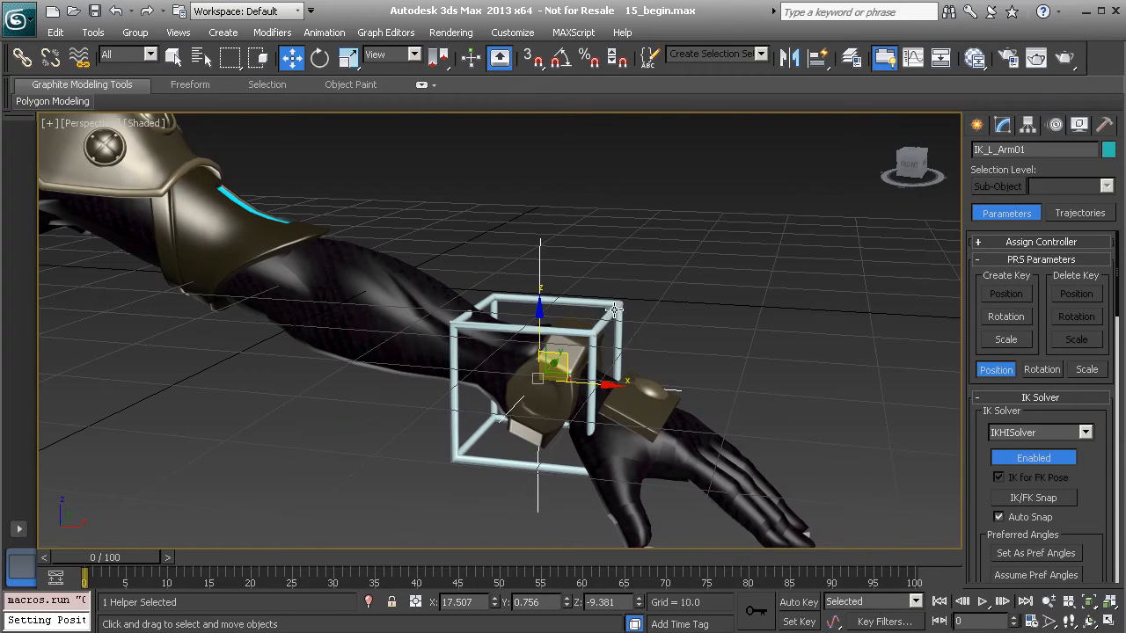
middle_click_drag(572, 348, 585, 319, "alt")
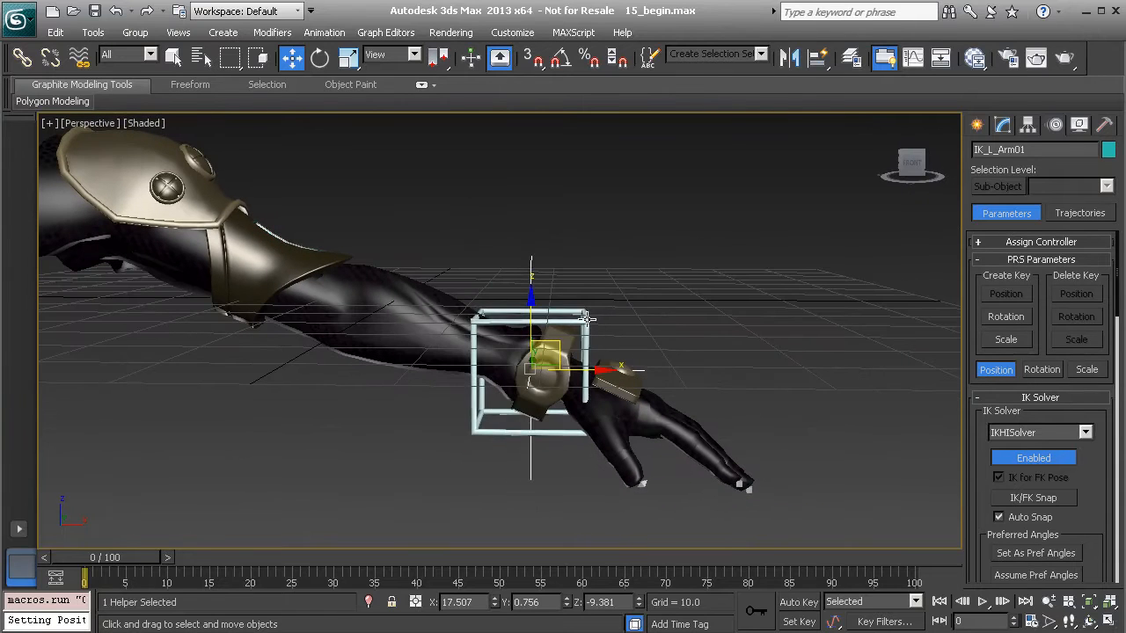
left_click(584, 318)
left_click_drag(558, 347, 447, 257)
key("ctrl+z")
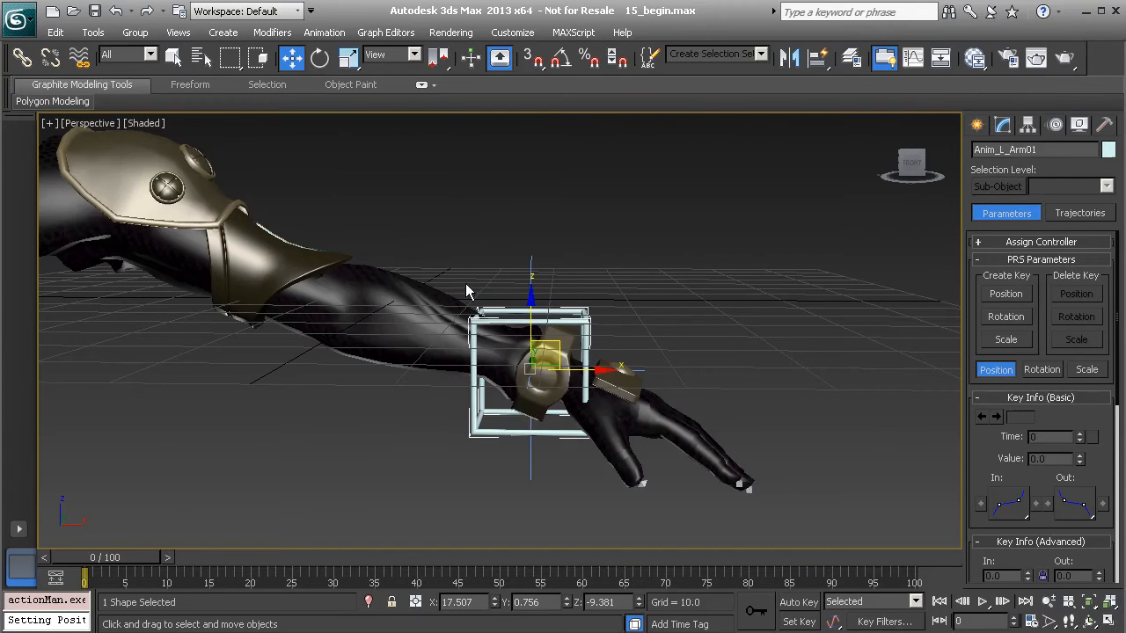
Step: Examine the IK_L_Arm01 helper's position list layers and the target of its Position Constraint
left_click(523, 274)
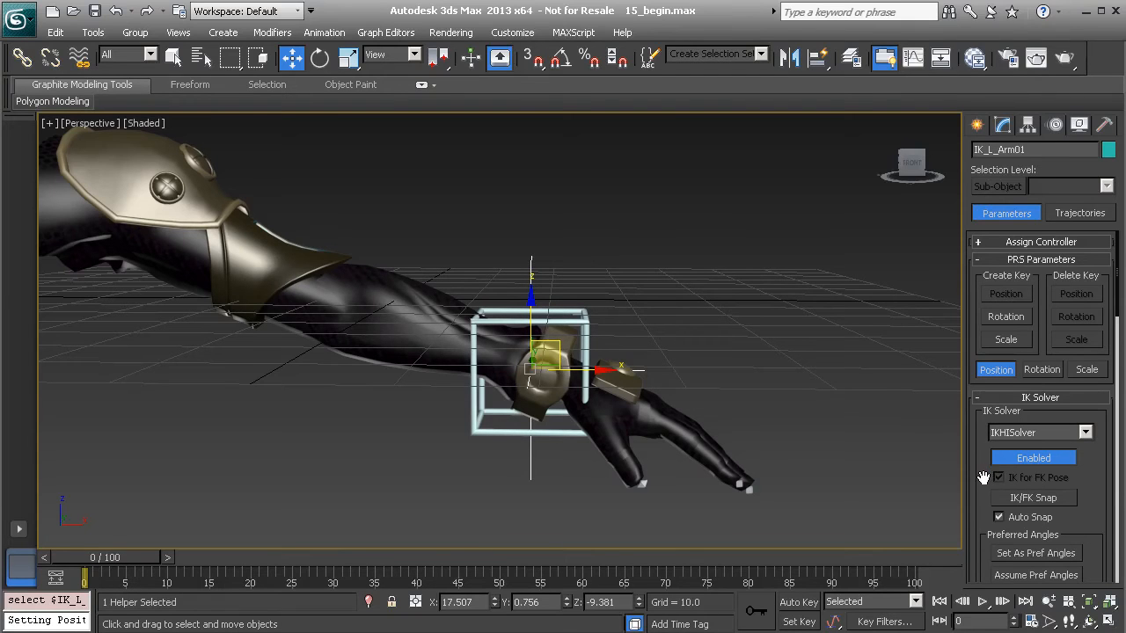
left_click(996, 370)
left_click(1038, 371)
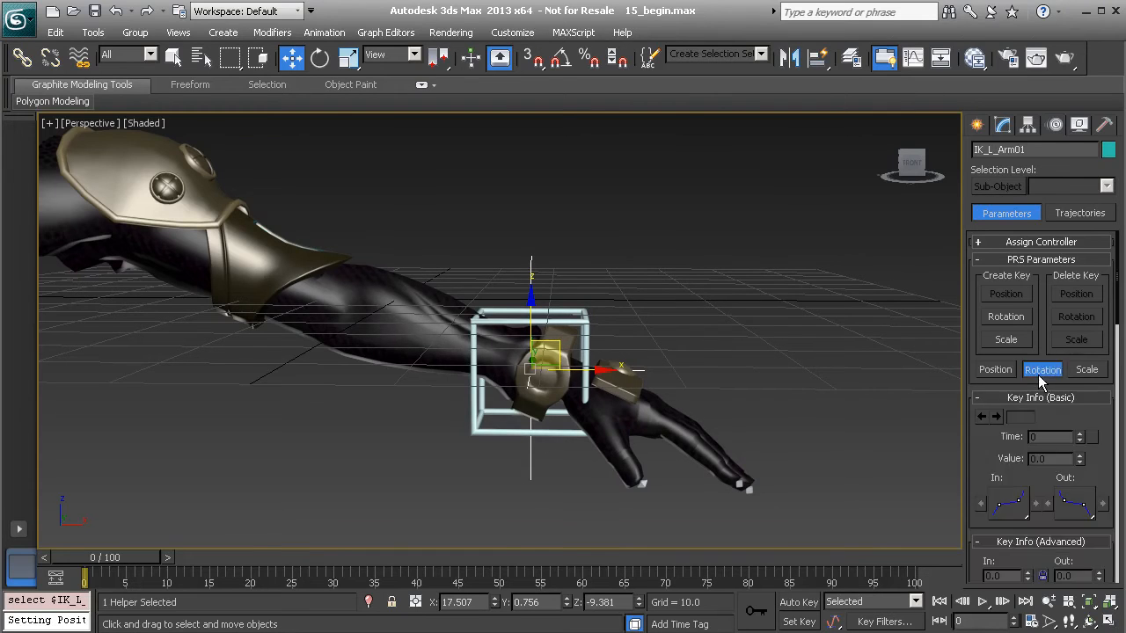
left_click(996, 371)
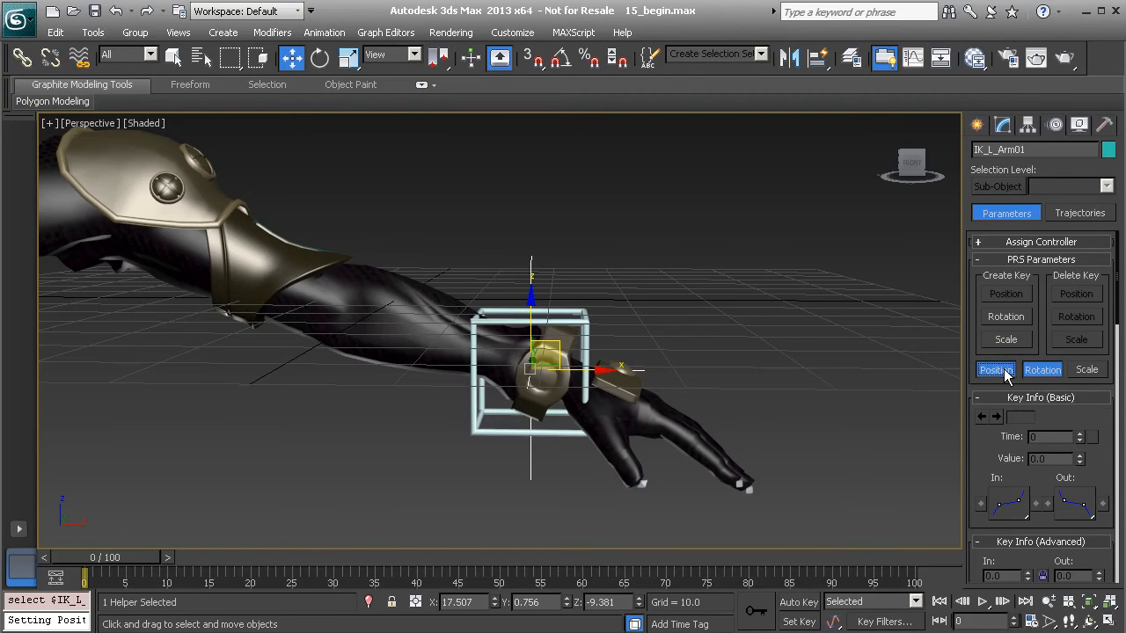
left_click_drag(978, 435, 965, 275)
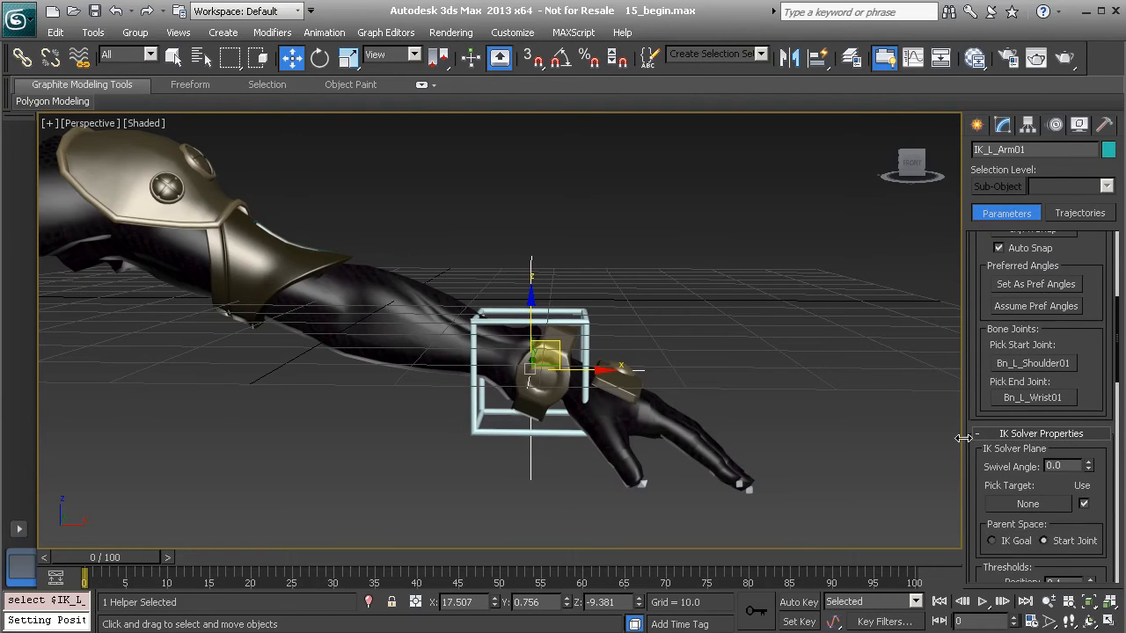
left_click_drag(971, 480, 971, 45)
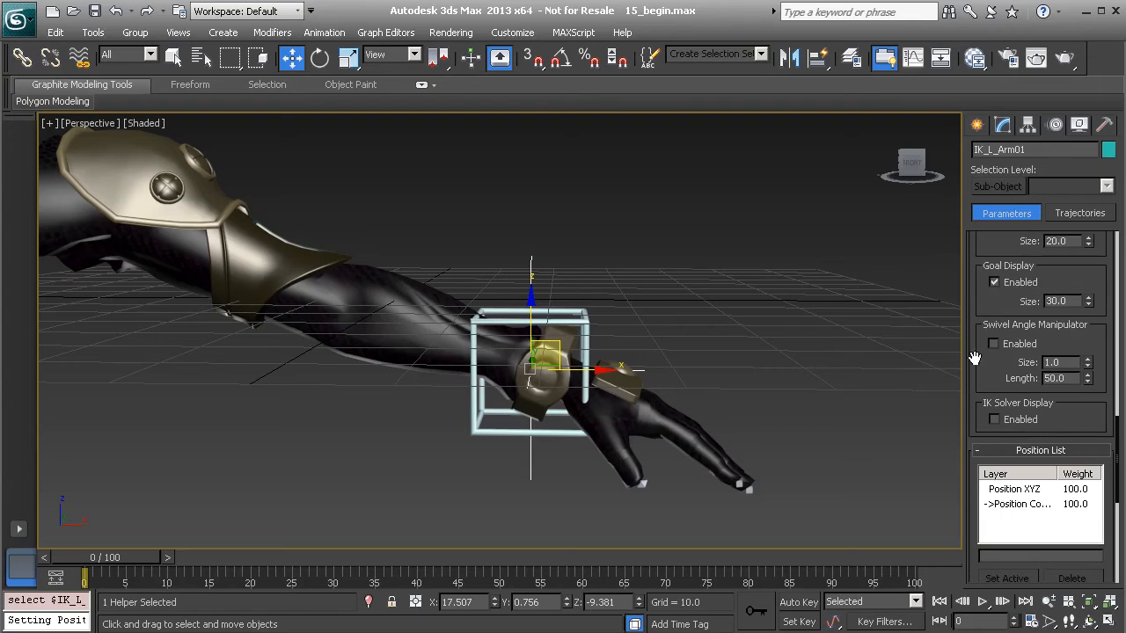
left_click_drag(981, 377, 982, 223)
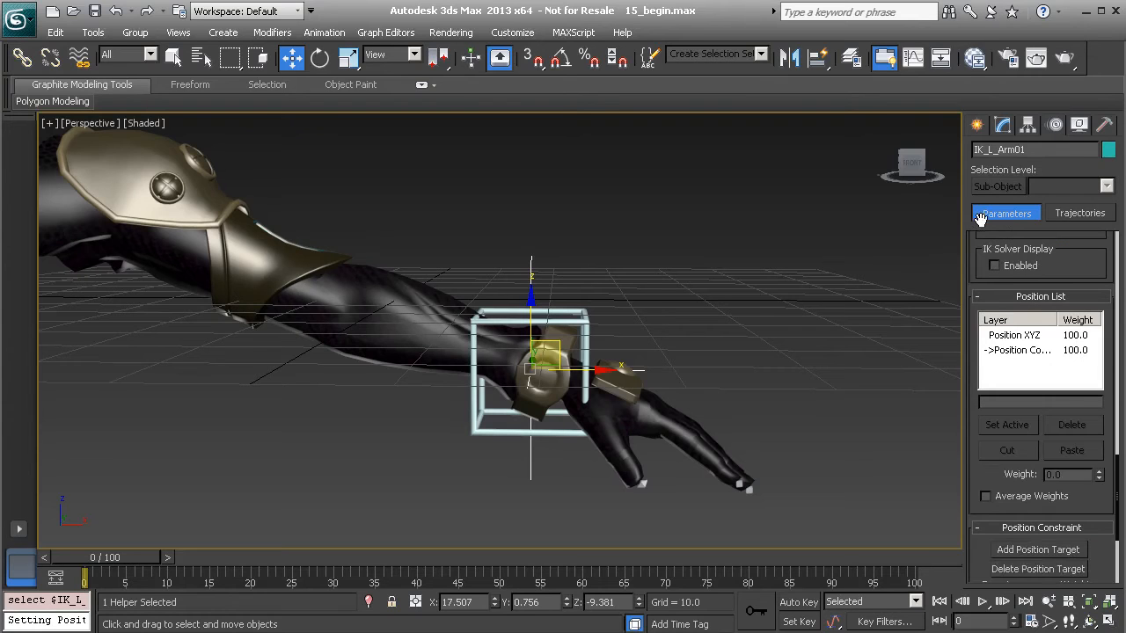
left_click(1024, 351)
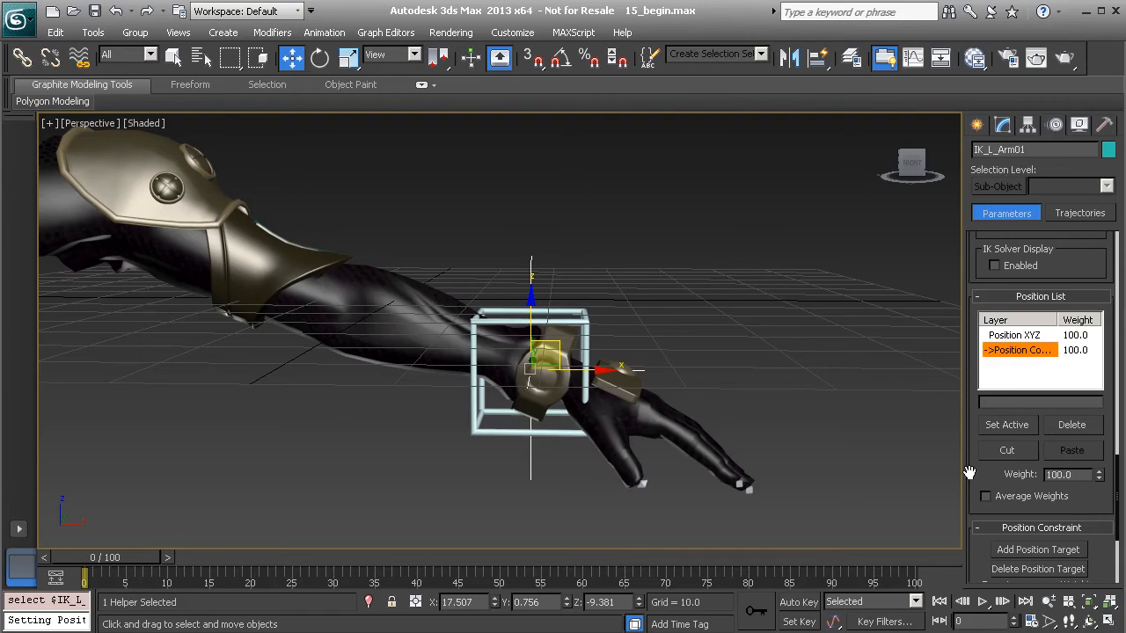
left_click_drag(976, 470, 979, 291)
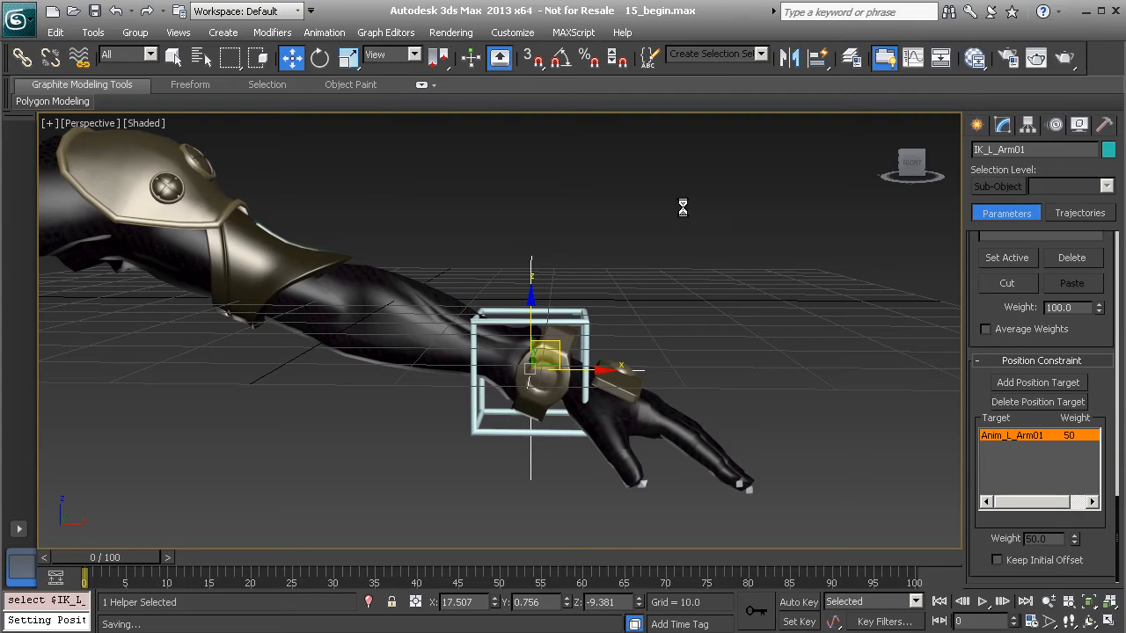
Step: Create a Point helper on the grid in the open space beyond the hand
left_click(979, 124)
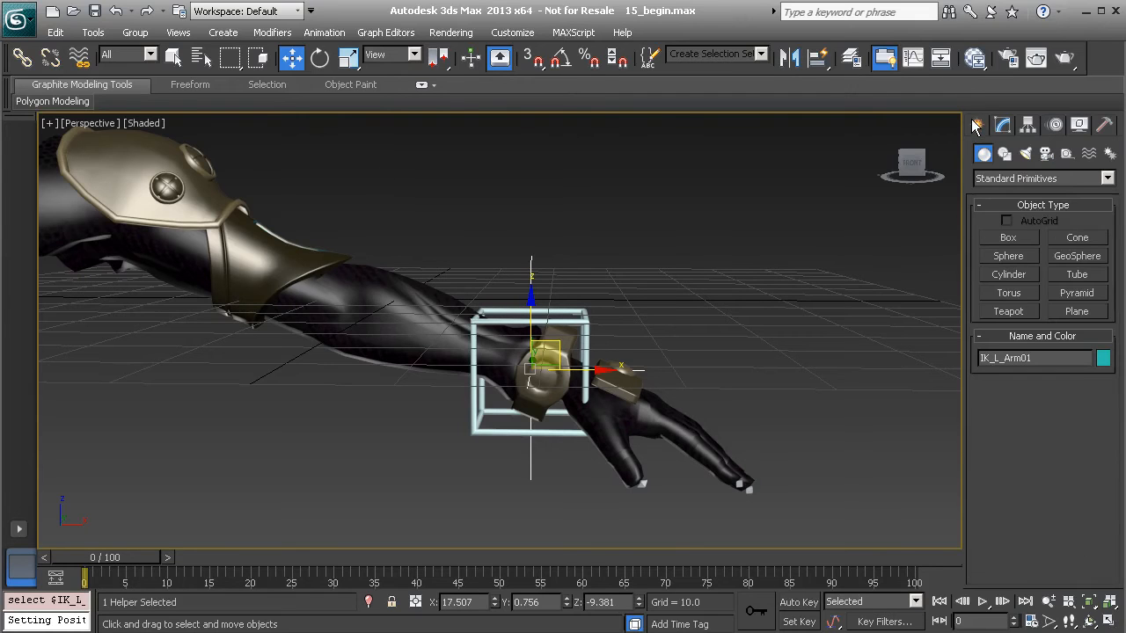
left_click(1066, 154)
left_click(1013, 293)
left_click(645, 269)
right_click(709, 323)
middle_click_drag(710, 323, 703, 334, "alt")
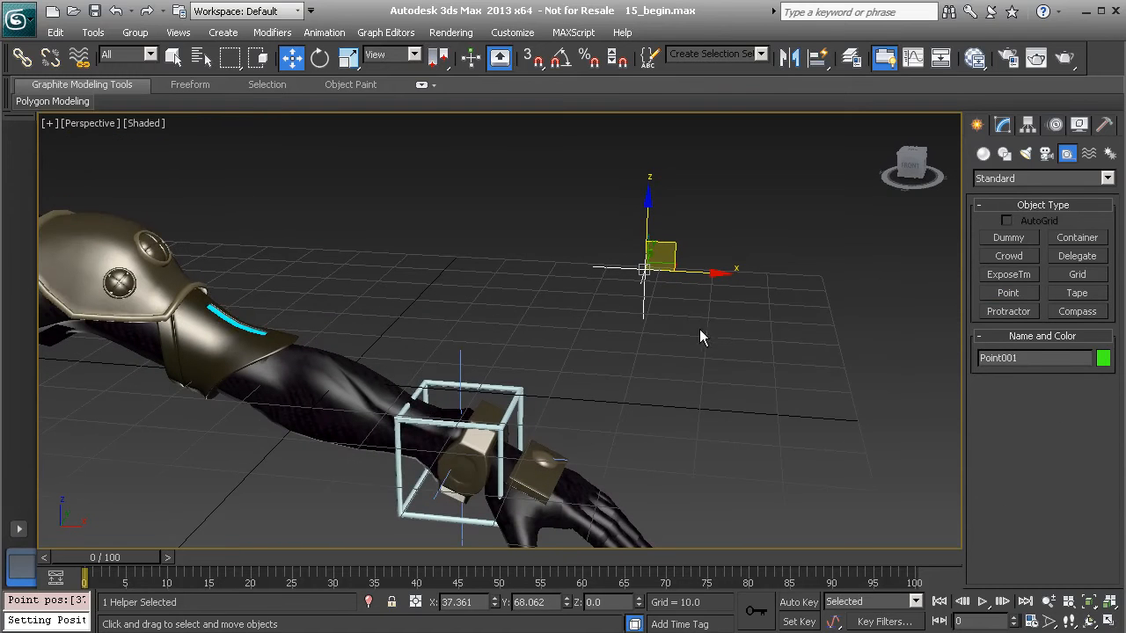
Step: Align the point helper to the Anim_L_Arm01 cube and move it away to a spot above the forearm
key("alt+a")
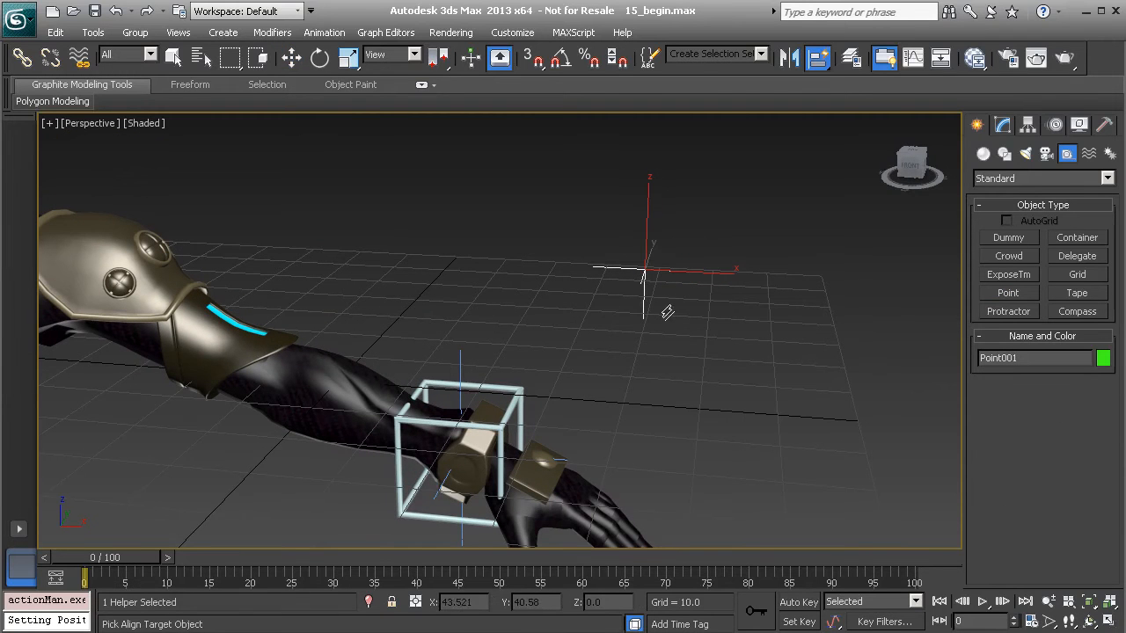
left_click(521, 400)
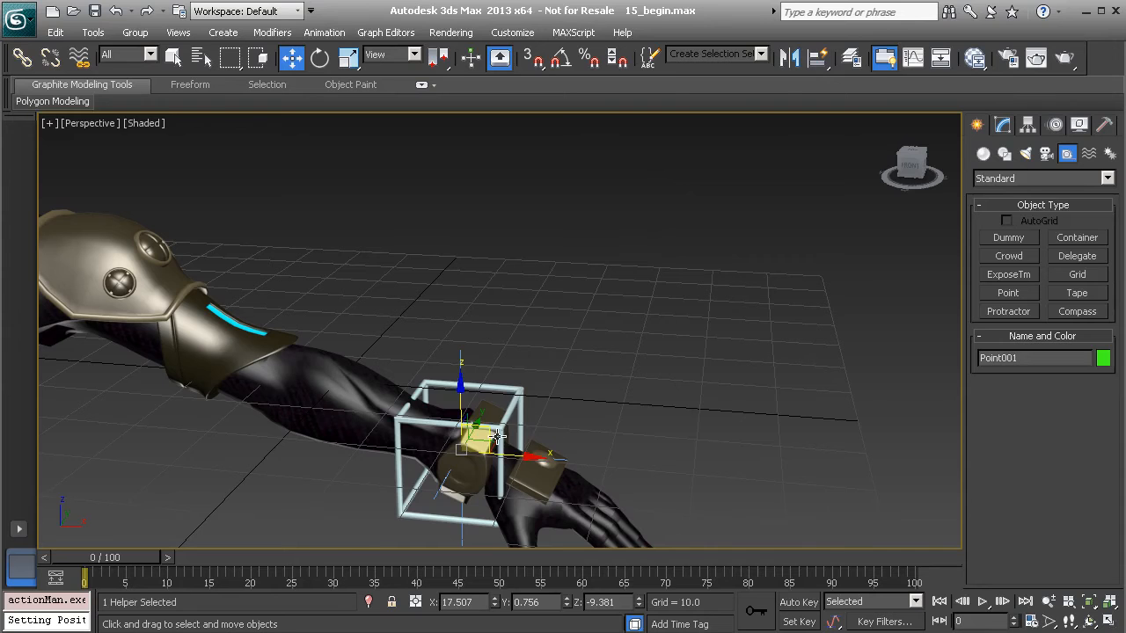
left_click_drag(483, 430, 499, 350)
middle_click_drag(498, 362, 382, 369, "alt")
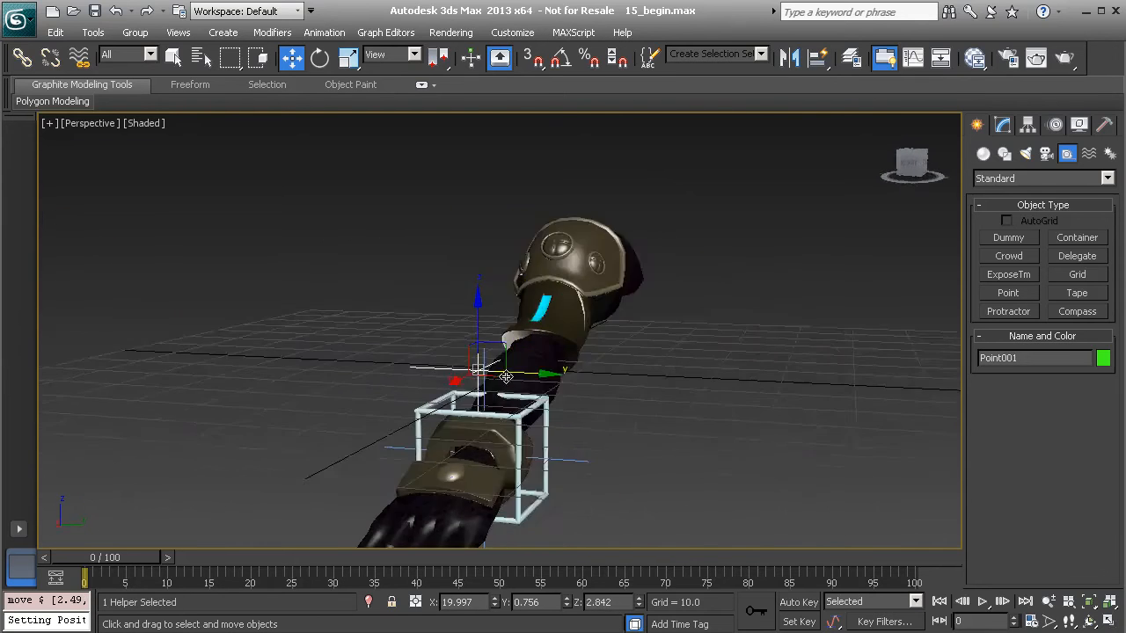
middle_click_drag(520, 377, 451, 364, "alt")
left_click_drag(490, 358, 641, 434)
middle_click_drag(641, 434, 693, 346, "alt")
Step: Add Point001 as a second position target to the IK_L_Arm01 helper's Position Constraint
left_click(694, 346)
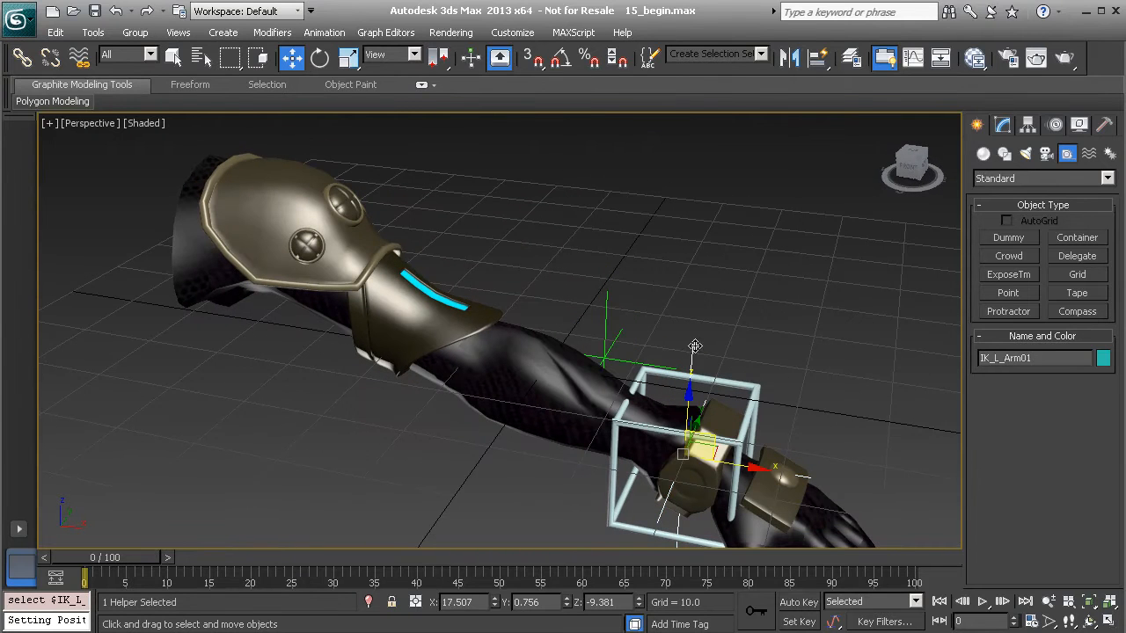
left_click(1055, 125)
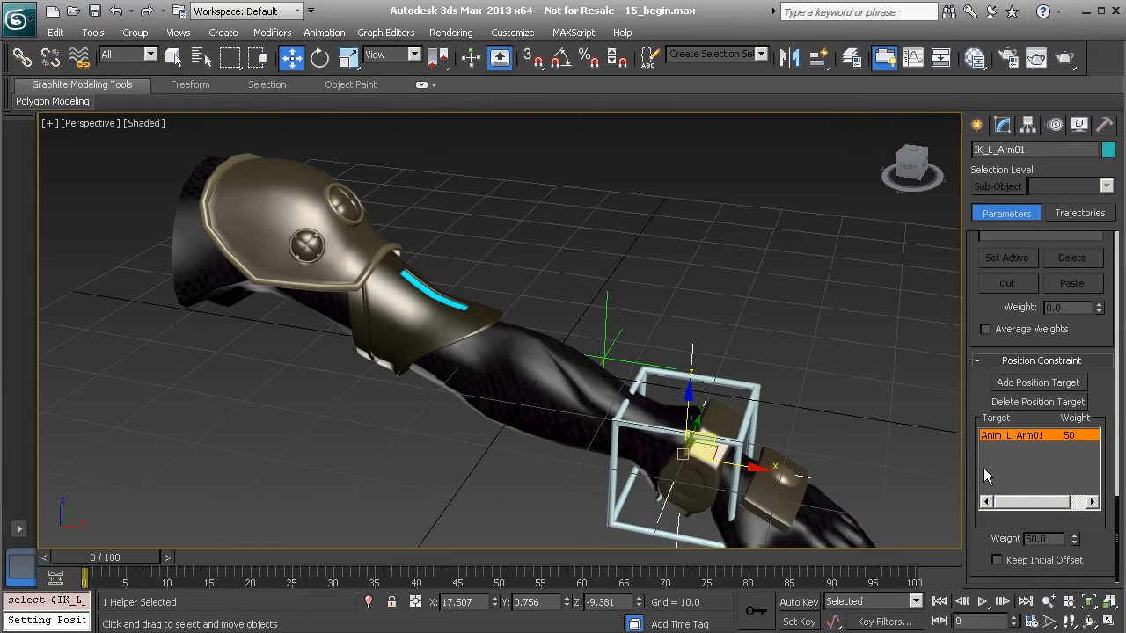
left_click(1039, 383)
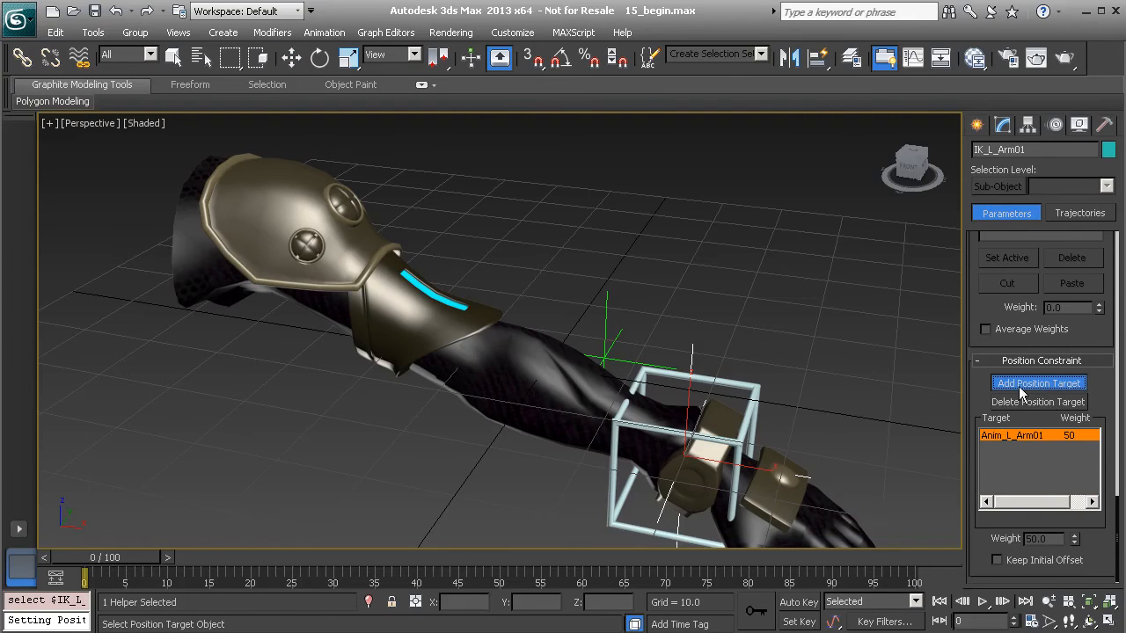
left_click(605, 313)
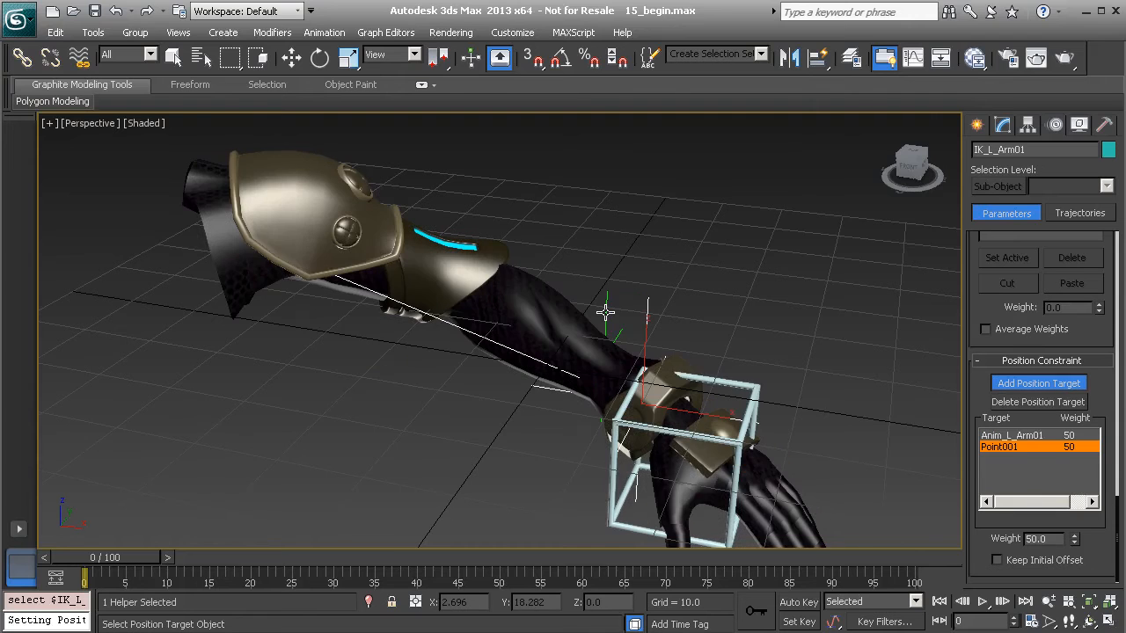
middle_click_drag(831, 408, 779, 413, "alt")
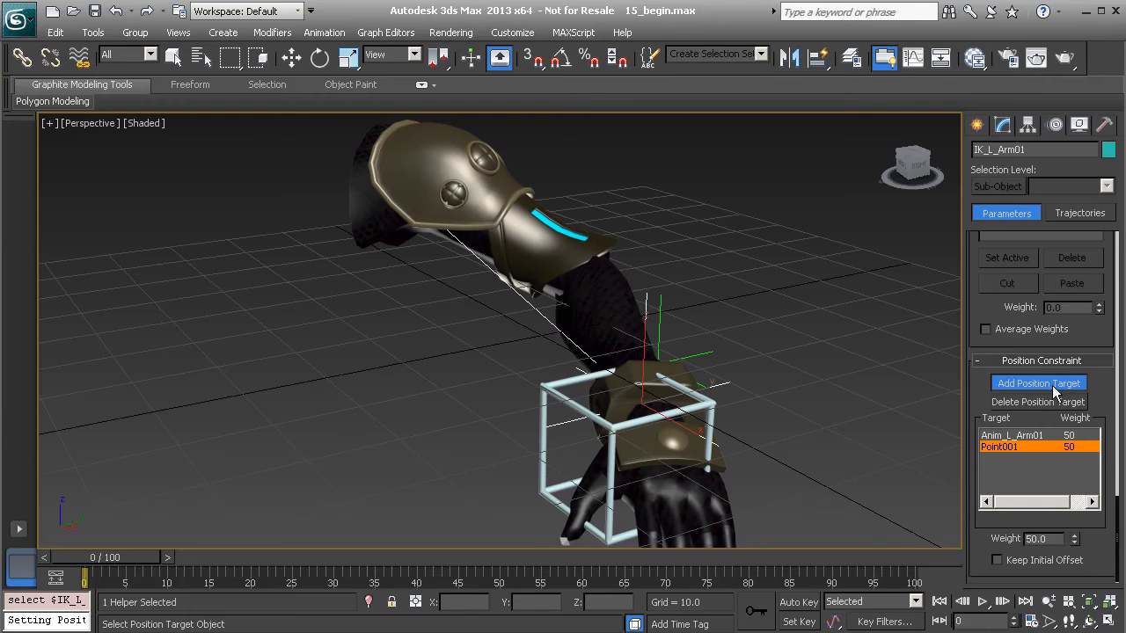
left_click(1038, 383)
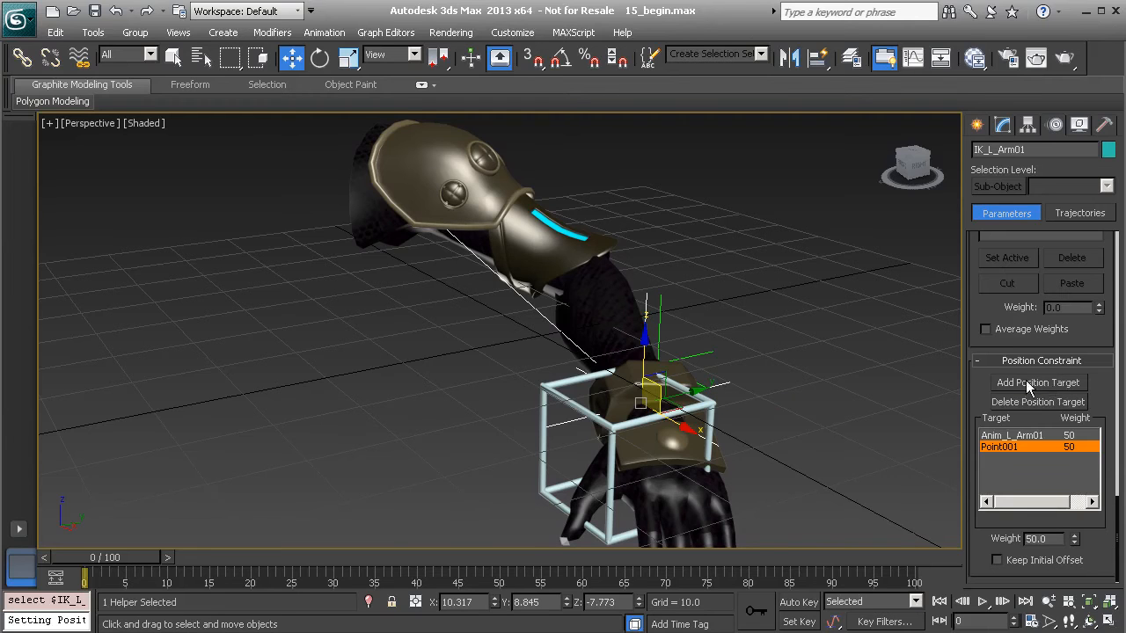
Step: Move the Anim_L_Arm01 cube up beside the forearm and move the Point001 helper to the opposite side of the hand
left_click(562, 407)
left_click_drag(625, 446, 442, 291)
left_click(659, 365)
left_click_drag(660, 365, 743, 390)
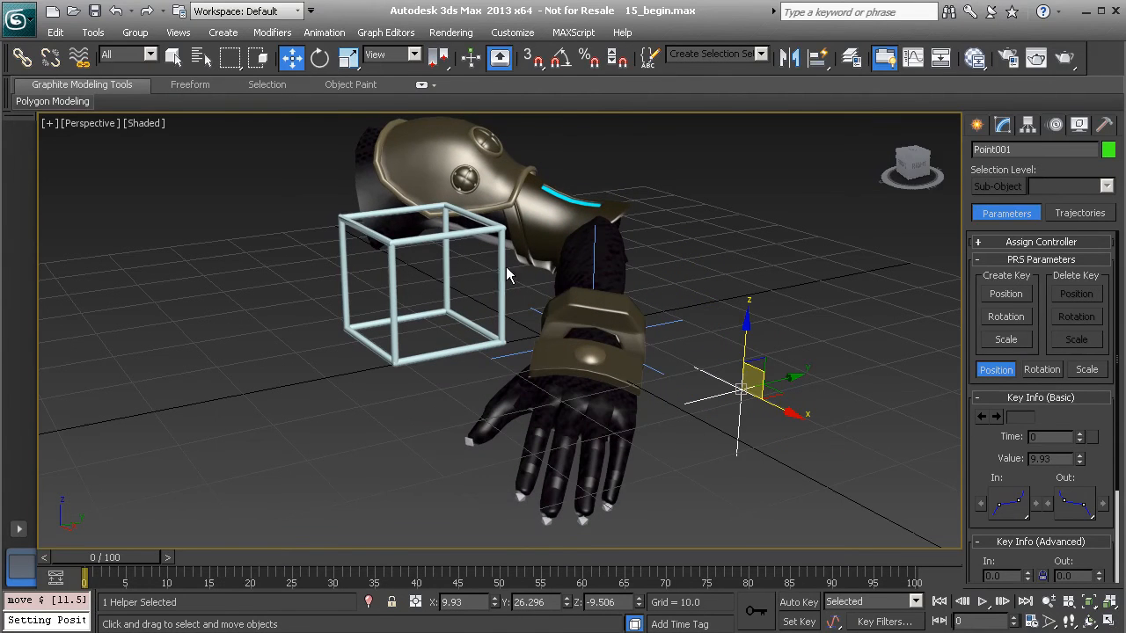
Step: Set the Point001 target's weight to 78 in the IK_L_Arm01 helper's Position Constraint
left_click(393, 303)
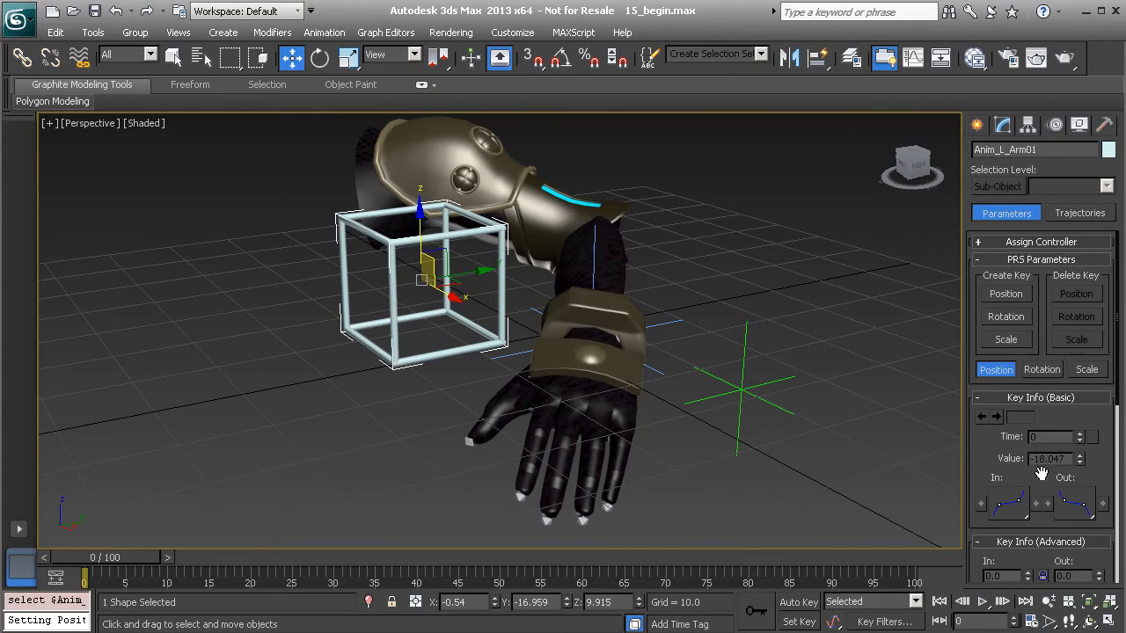
left_click(665, 323)
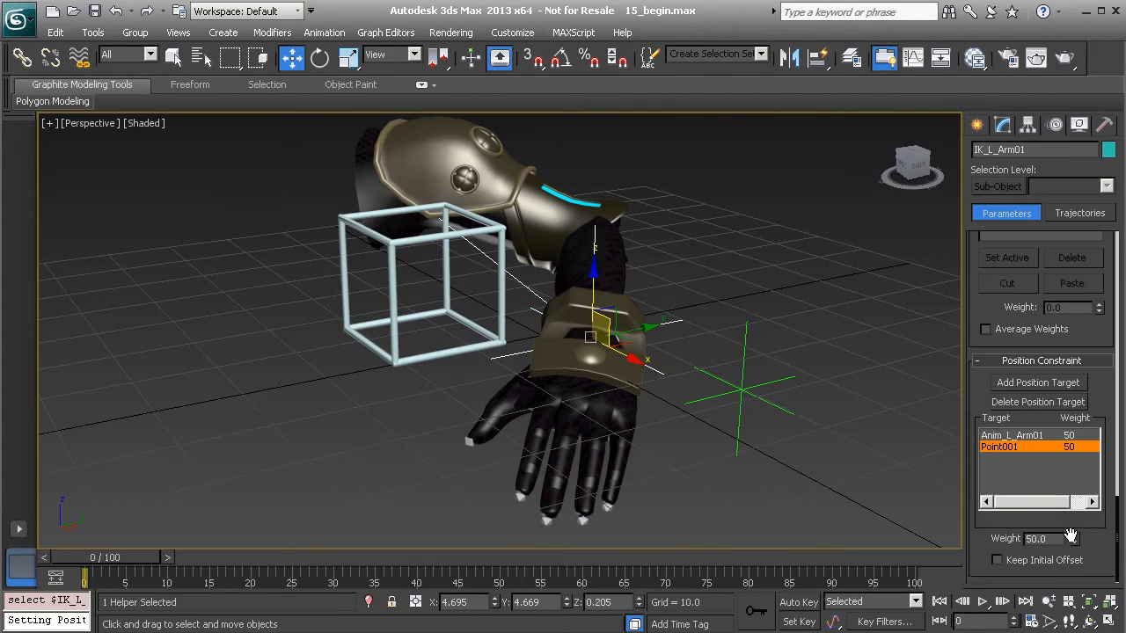
mouse_move(1074, 546)
left_mouse_down()
mouse_move(1075, 536)
mouse_move(1071, 581)
mouse_move(1064, 451)
mouse_move(1074, 580)
mouse_move(1076, 492)
mouse_move(1074, 572)
mouse_move(1073, 561)
mouse_move(1075, 528)
mouse_move(1085, 584)
mouse_move(1091, 518)
mouse_move(1076, 554)
mouse_move(1076, 528)
mouse_move(1073, 538)
left_mouse_up()
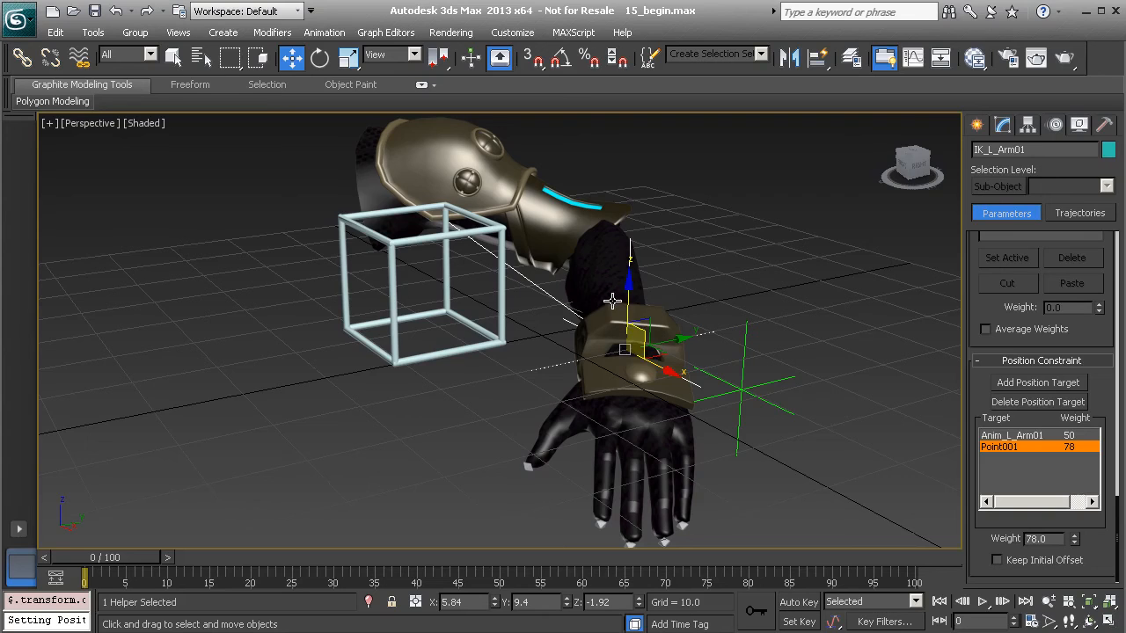
middle_click_drag(615, 328, 638, 334, "alt")
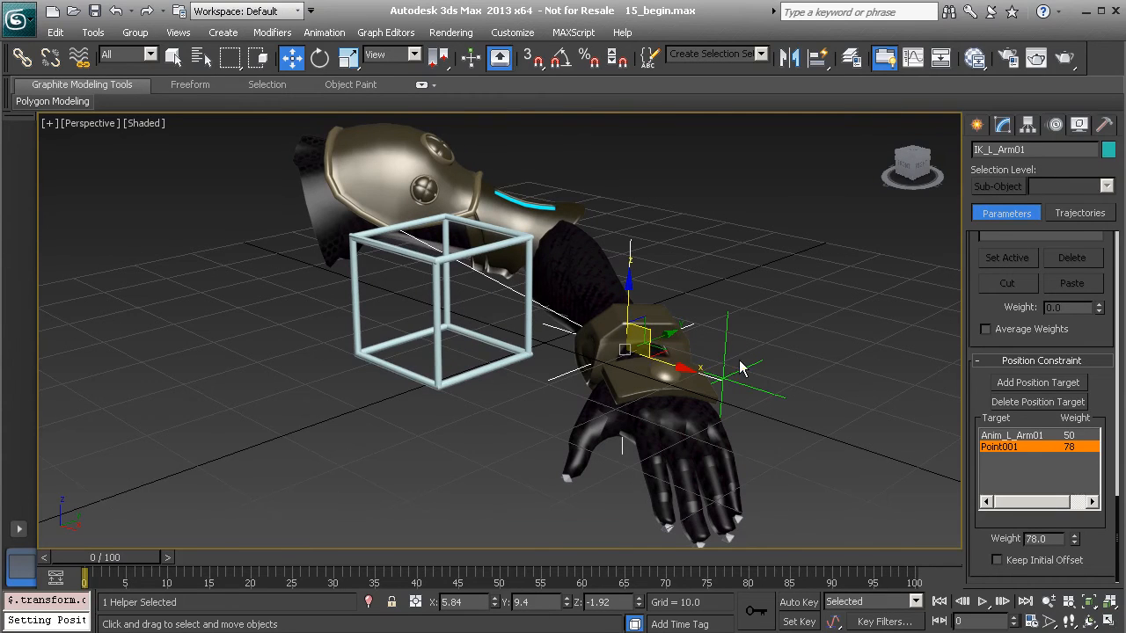
middle_click_drag(726, 372, 701, 383, "alt")
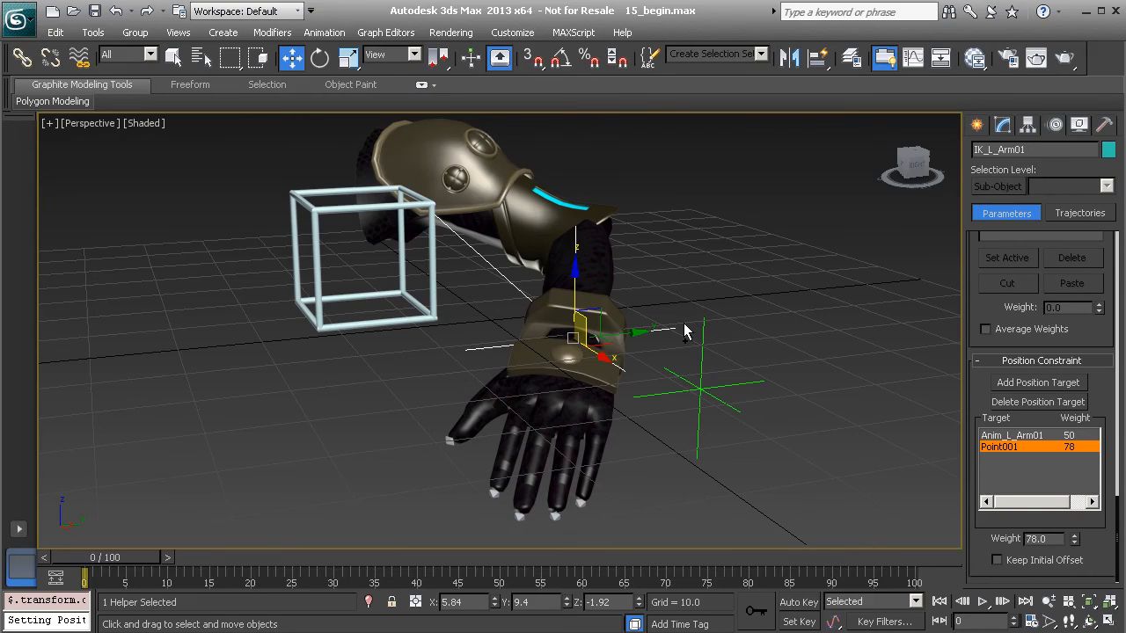
Step: Undo the Point001 weight change and the moves of the point helper and the Anim_L_Arm01 cube
key("ctrl+z")
key("ctrl+z")
key("ctrl+z")
key("ctrl+z")
key("ctrl+z")
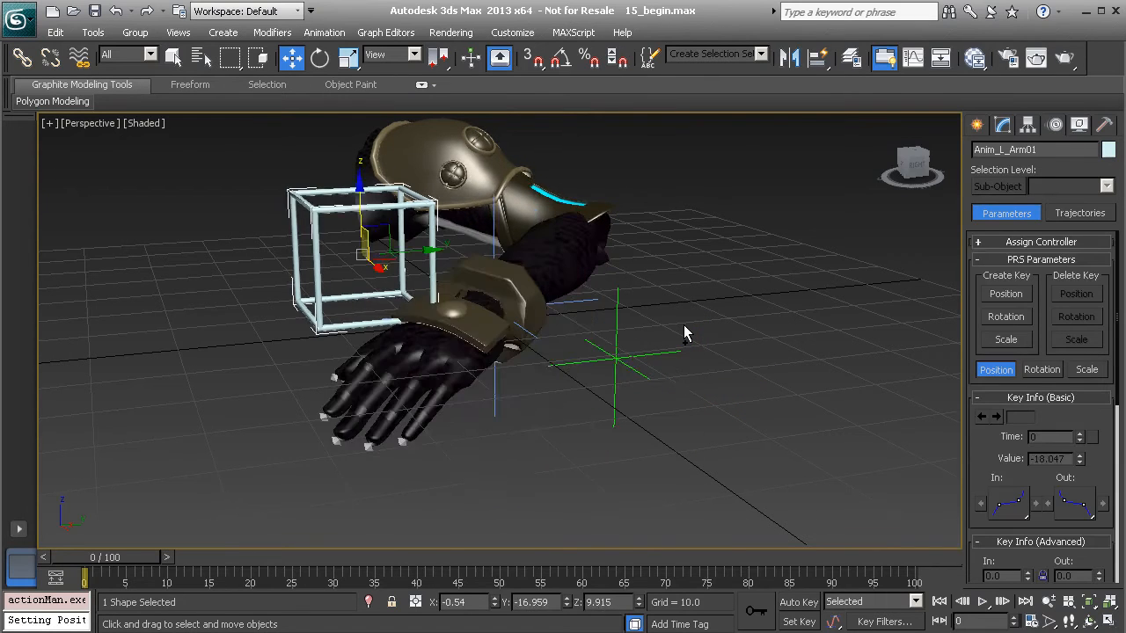
key("ctrl+z")
key("ctrl+z")
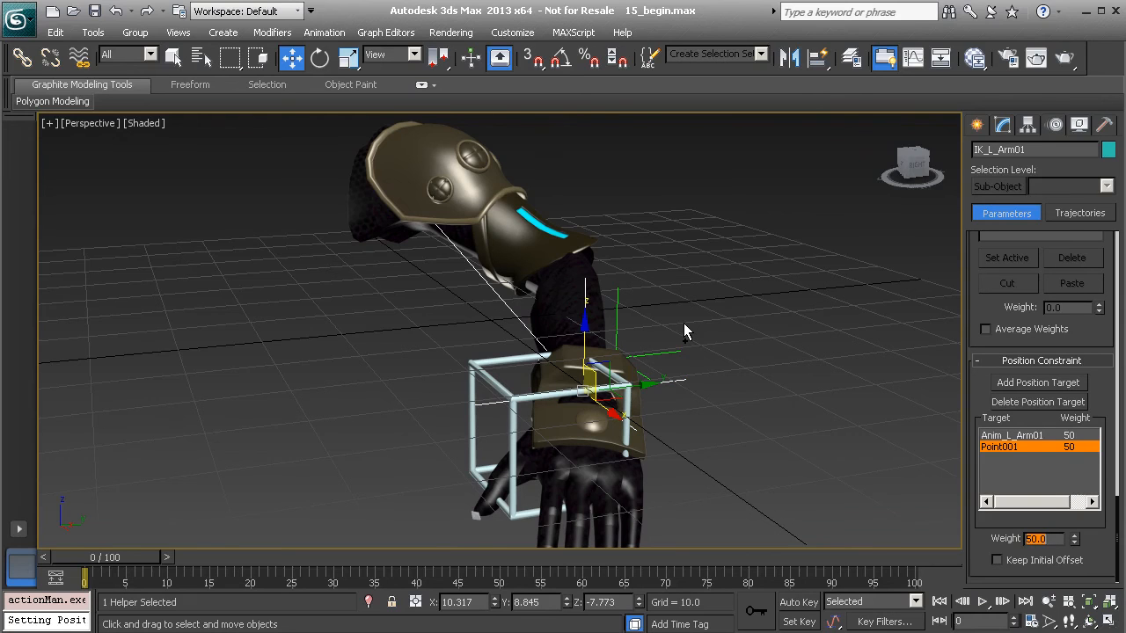
Step: Delete Point001 from the target list of the IK_L_Arm01 helper's Position Constraint
left_click(1043, 448)
left_click(1023, 399)
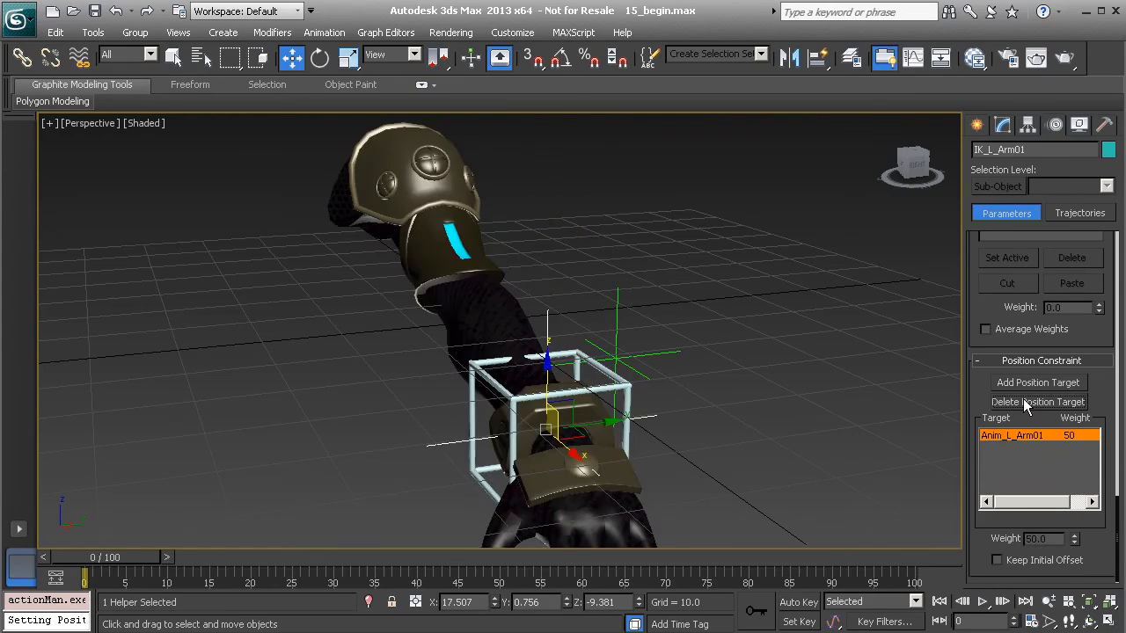
middle_click_drag(929, 413, 518, 393, "alt")
Step: Enable Keep Initial Offset on the IK_L_Arm01 helper's Position Constraint and add Point001 as a position target again
left_click(605, 366)
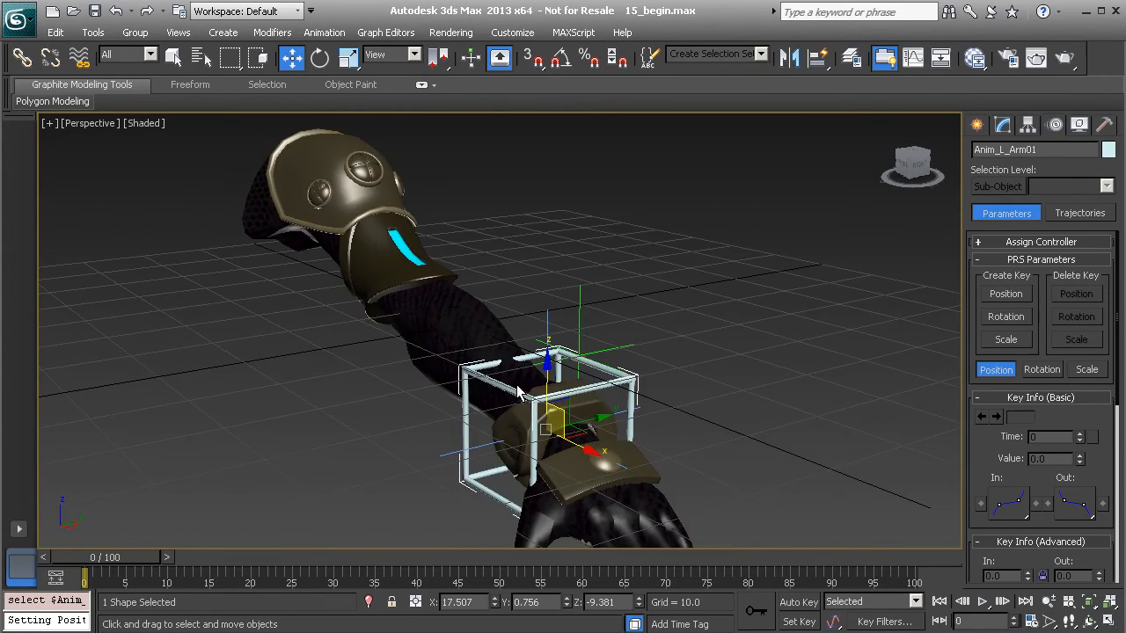
left_click(577, 323)
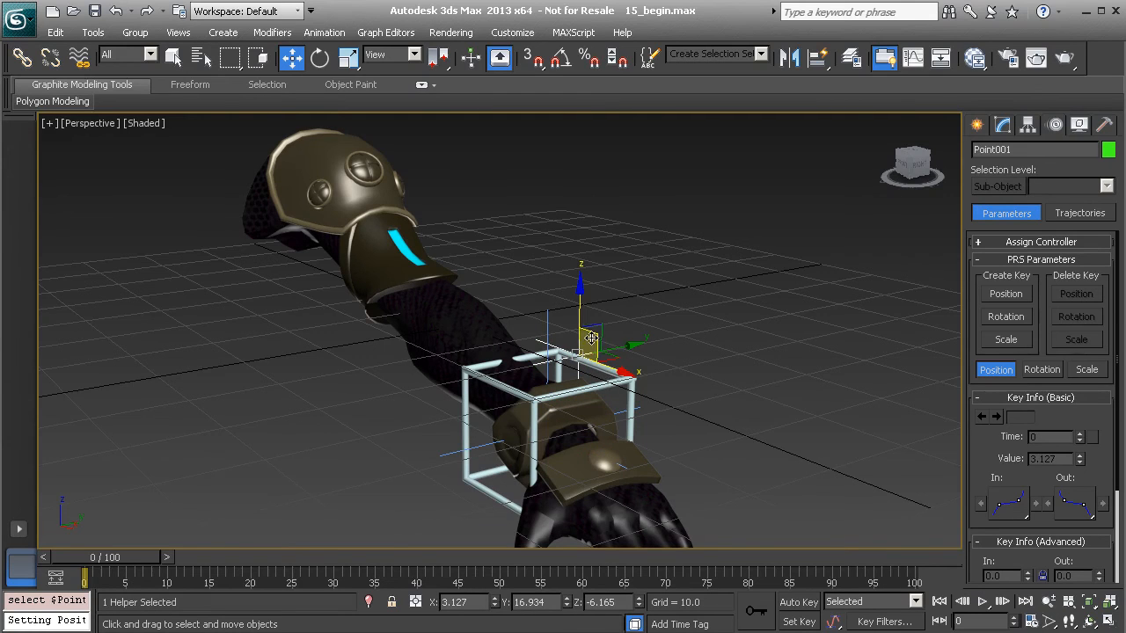
left_click(547, 313)
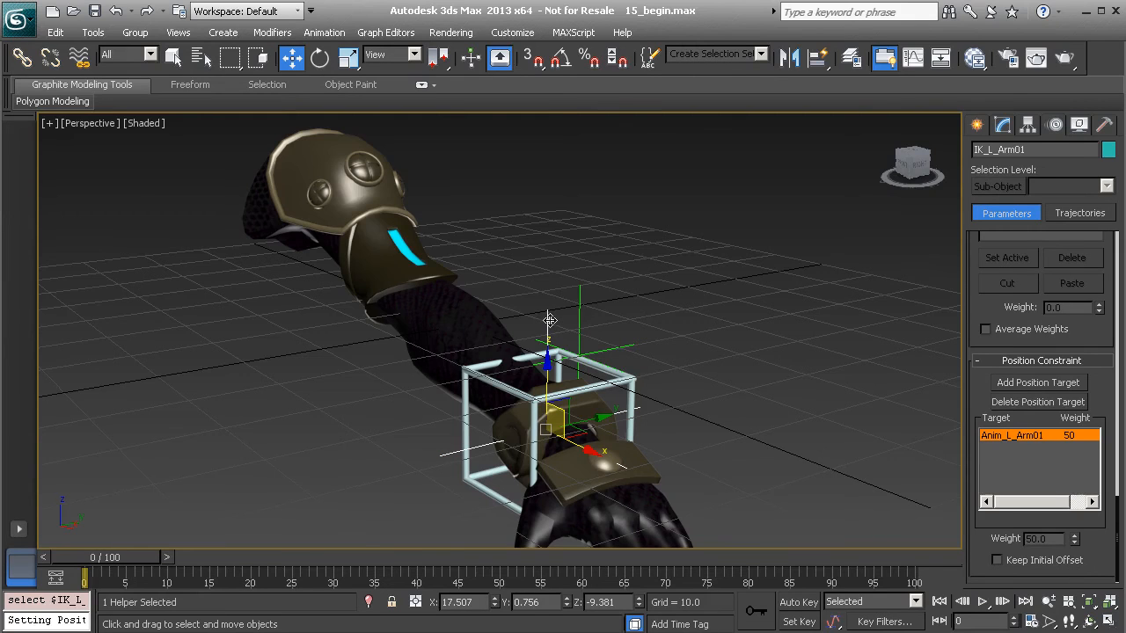
left_click(995, 559)
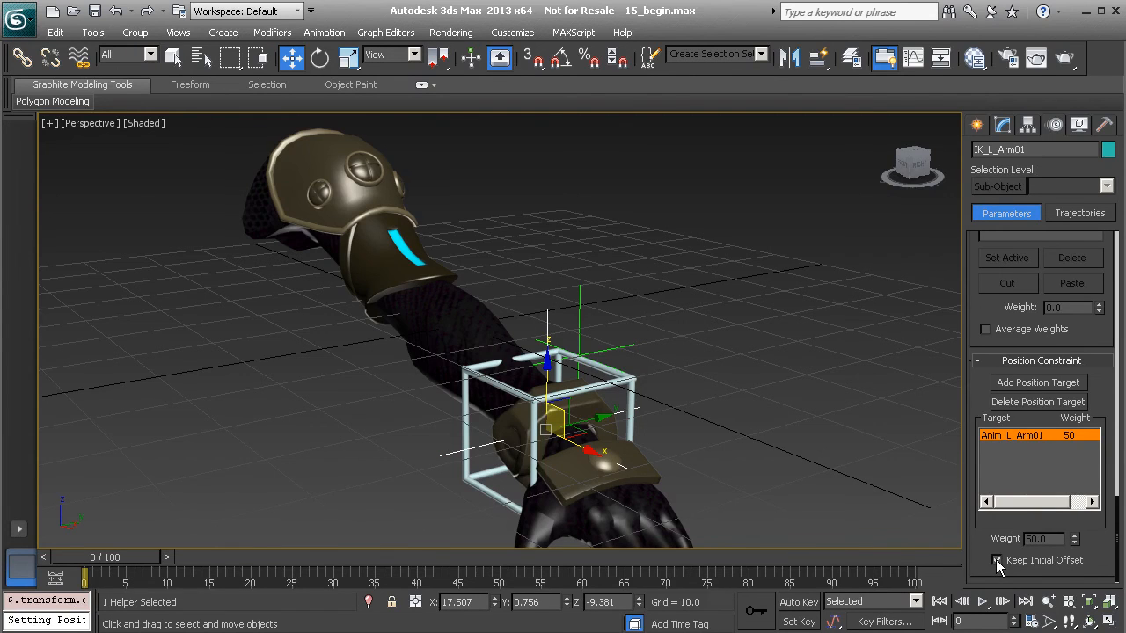
left_click(1024, 383)
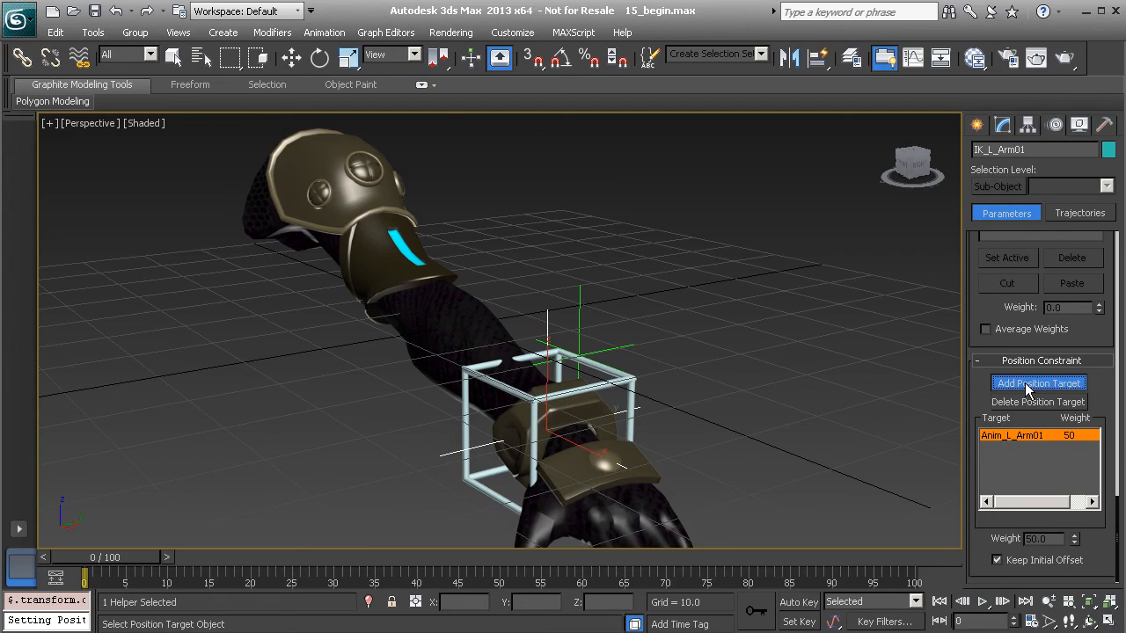
left_click(581, 299)
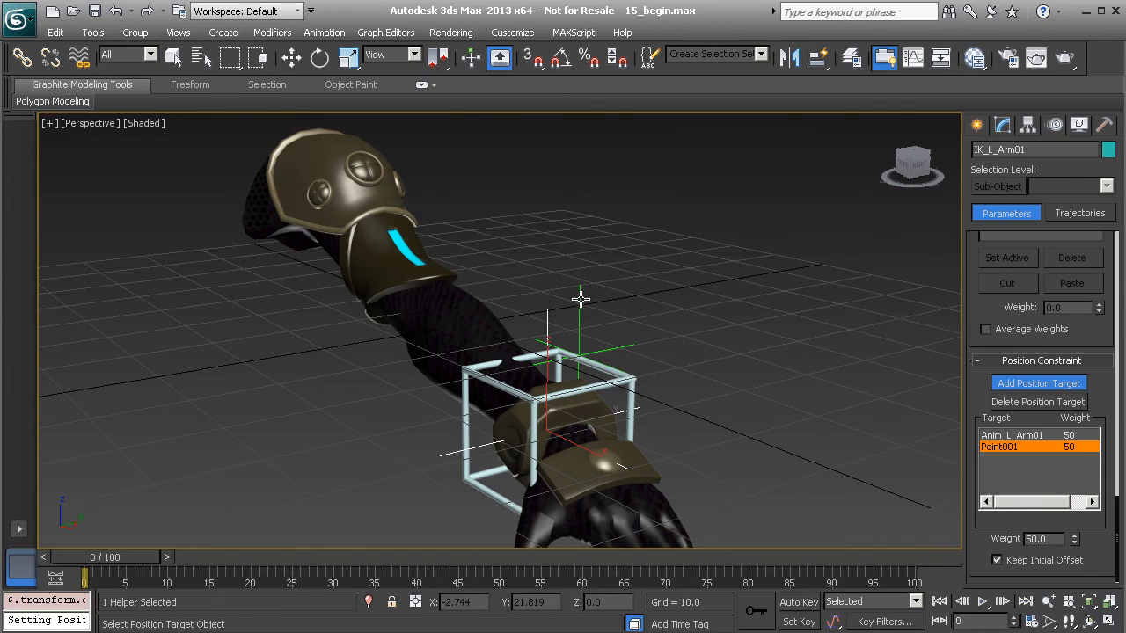
middle_click_drag(504, 426, 495, 426, "alt")
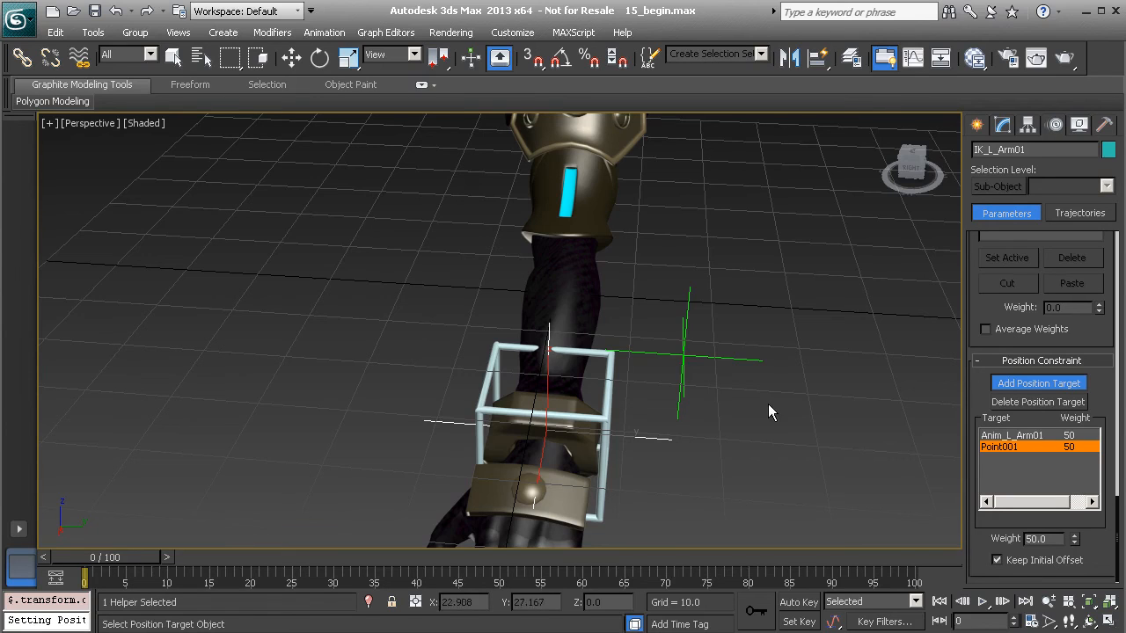
Step: Remove Point001 from the Position Constraint's targets and delete the point helper from the scene
left_click(1035, 399)
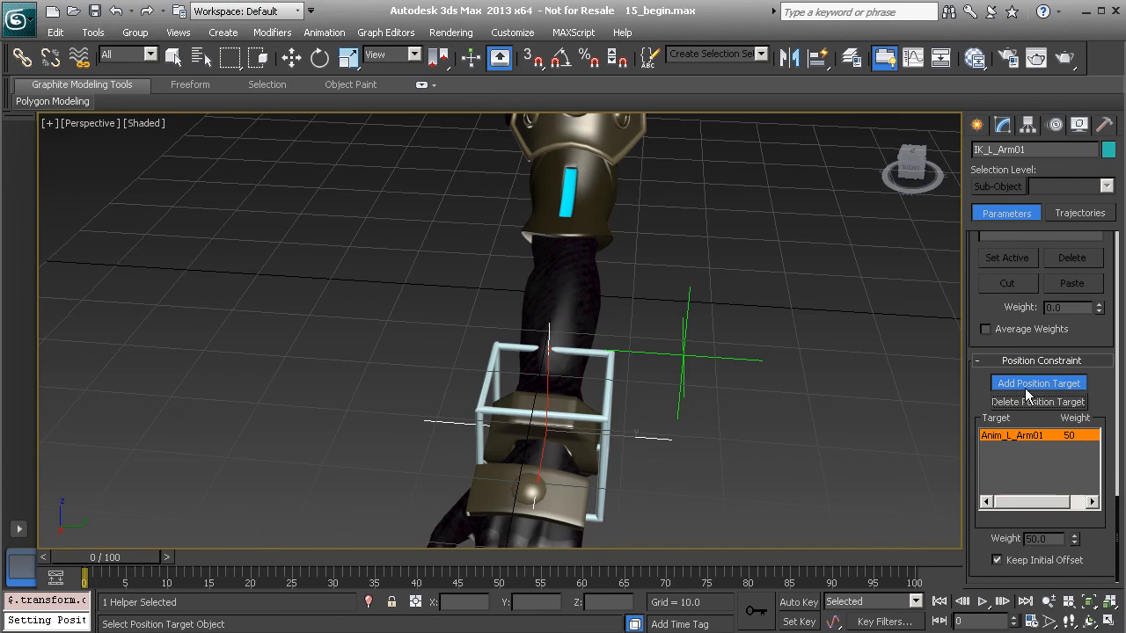
left_click(1022, 386)
left_click(682, 356)
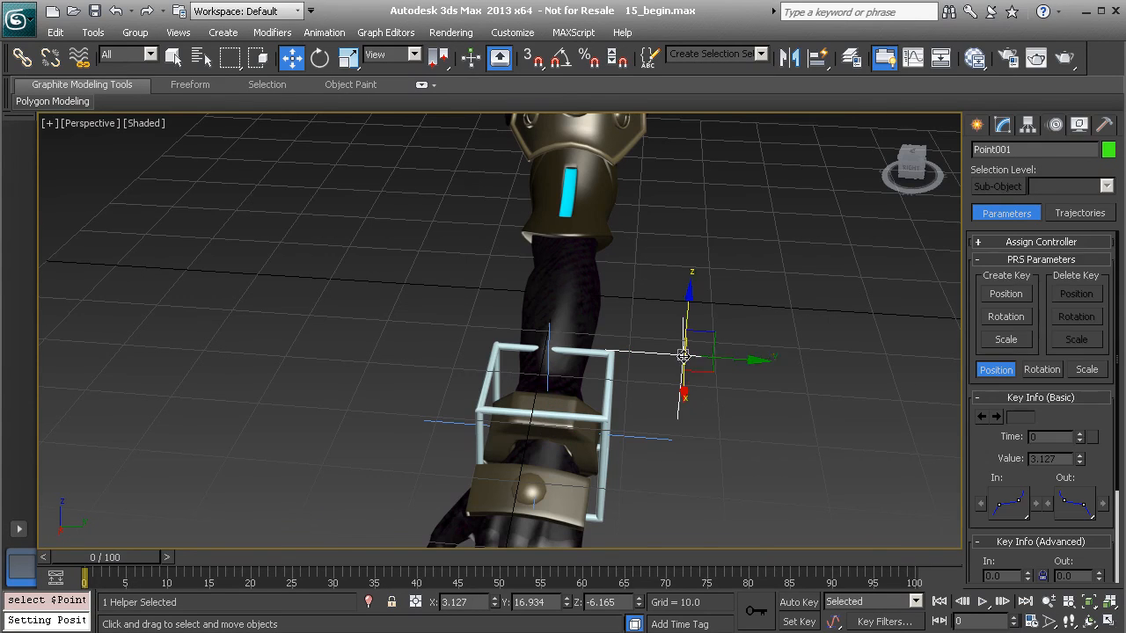
key("Delete")
Step: Test the arm's response by moving the Anim_L_Arm01 cube in the XZ plane, and cancel the move
middle_click_drag(618, 363, 666, 376, "alt")
left_click(665, 376)
left_click_drag(666, 376, 621, 380)
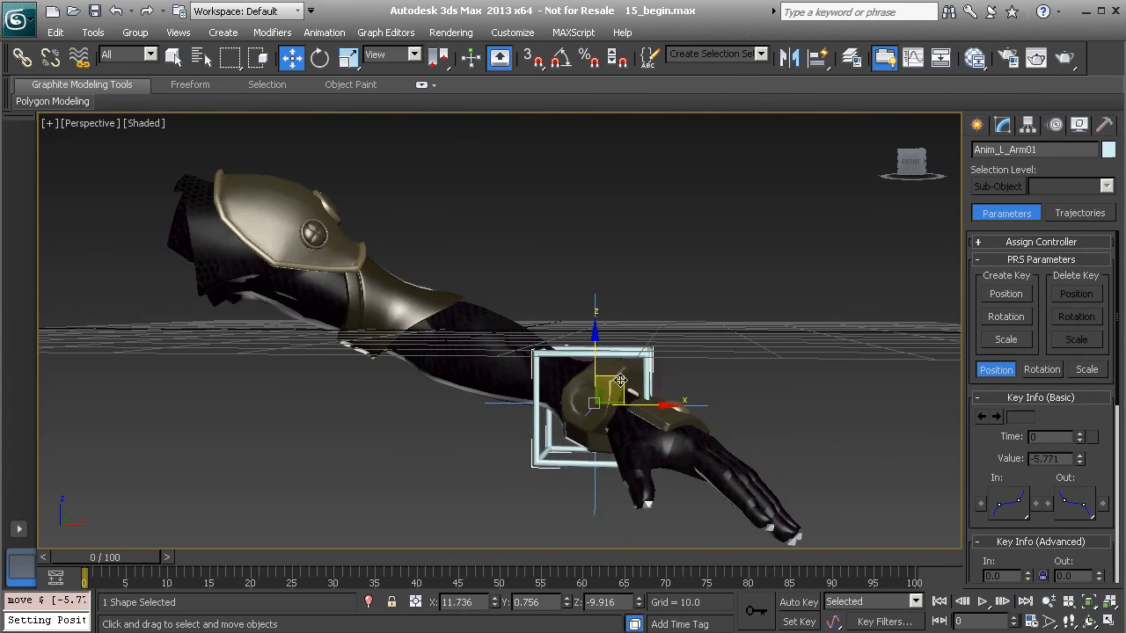
right_click(620, 381)
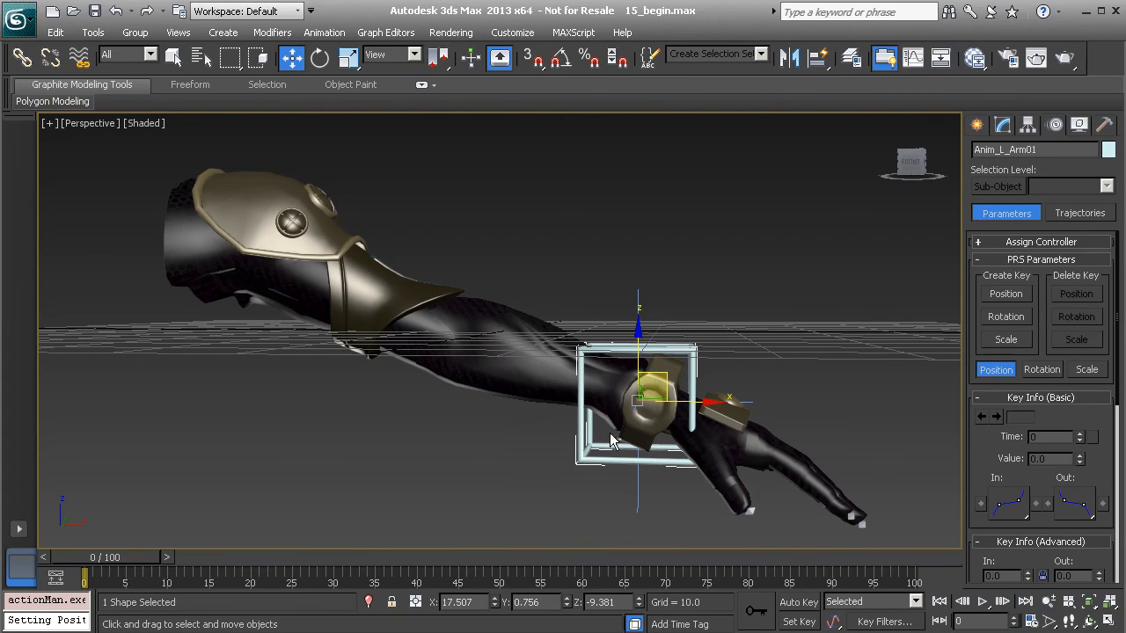
middle_click_drag(600, 390, 570, 378, "alt")
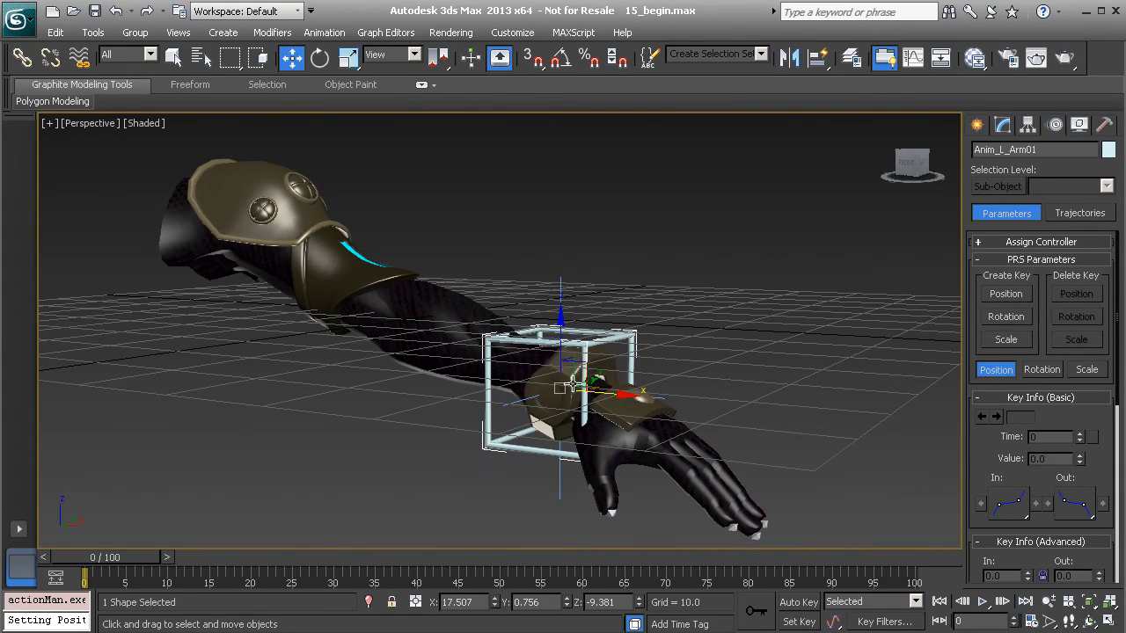